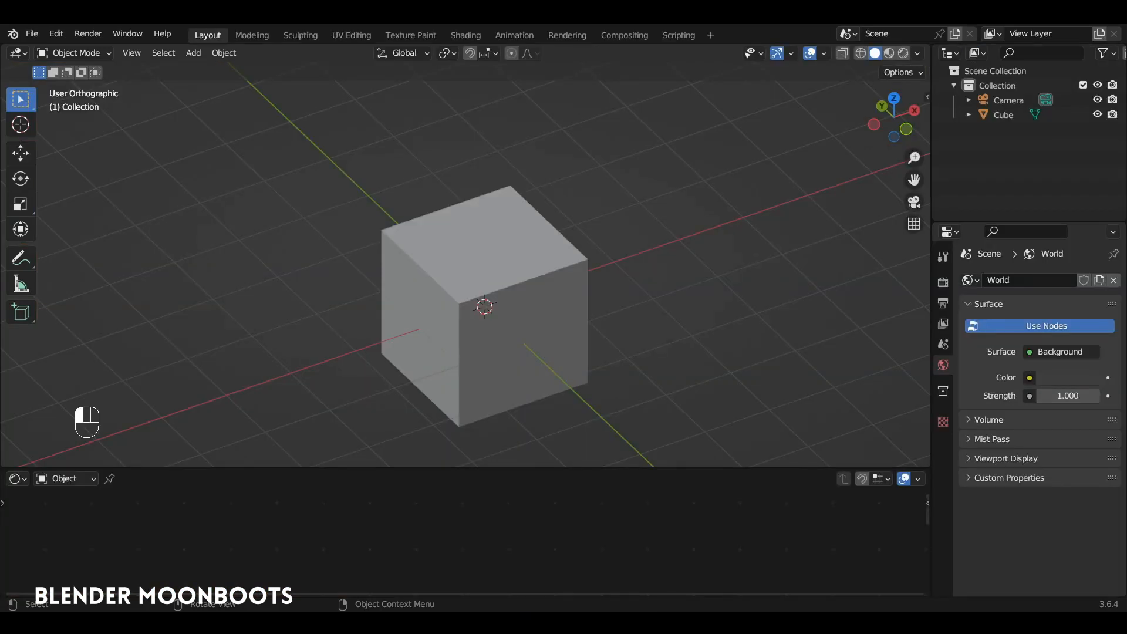
Step: Subdivide the whole cube mesh in Edit Mode with 4 cuts
{"action": "left_click", "coordinate": [498, 253]}
{"action": "left_click_drag", "start_coordinate": [512, 255], "coordinate": [519, 224], "text": "alt"}
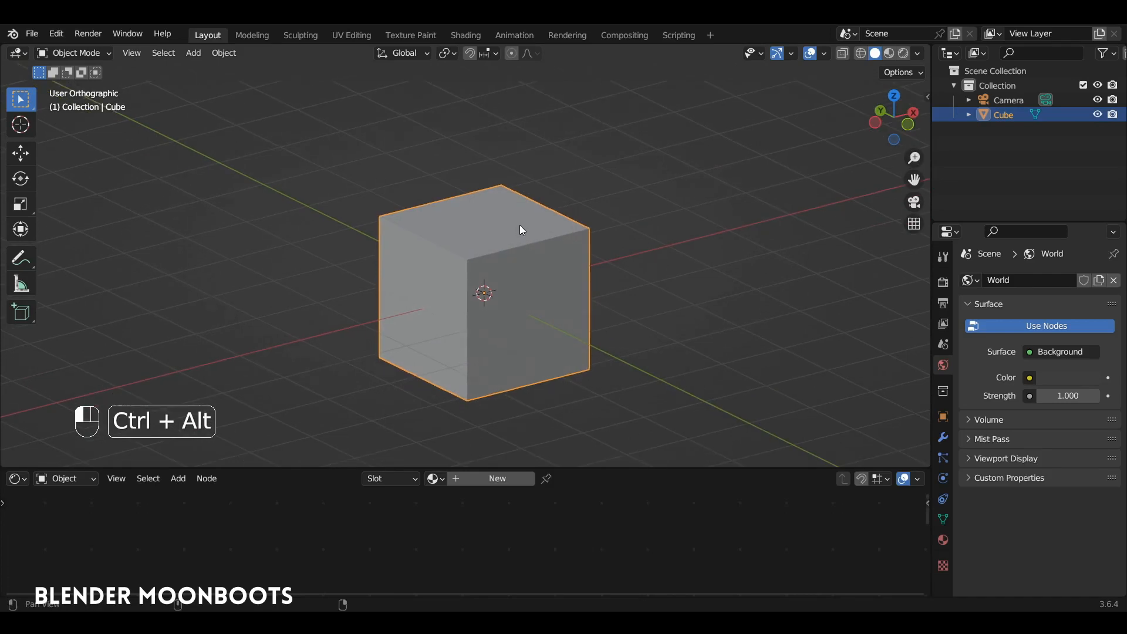
{"action": "key", "text": "Tab"}
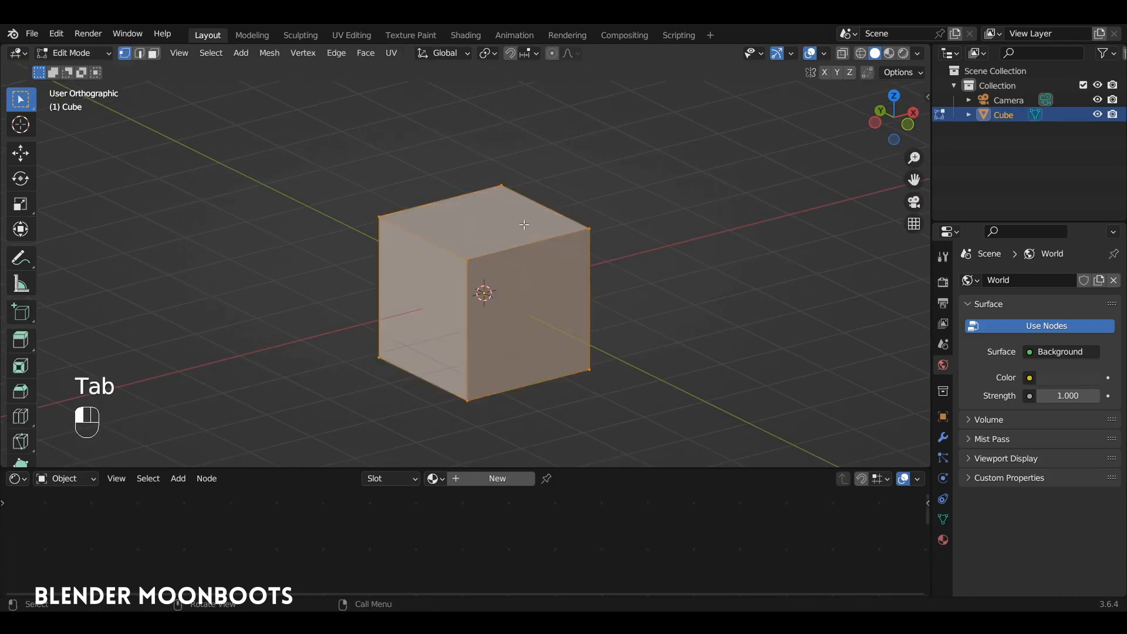
{"action": "right_click", "coordinate": [523, 218]}
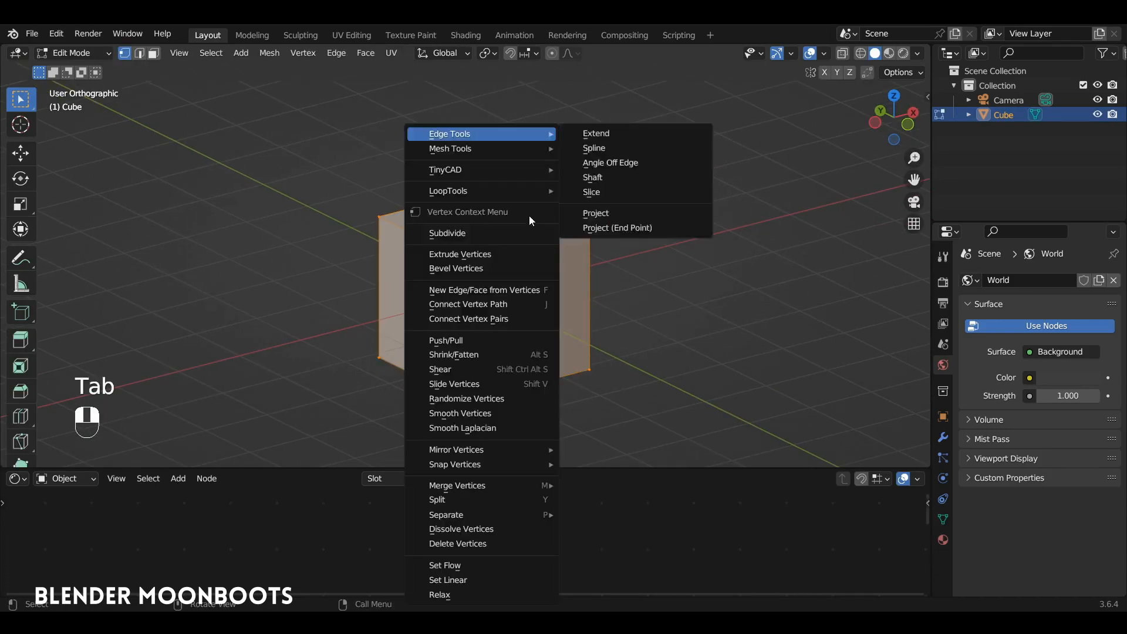
{"action": "left_click", "coordinate": [487, 237]}
{"action": "left_click", "coordinate": [137, 450]}
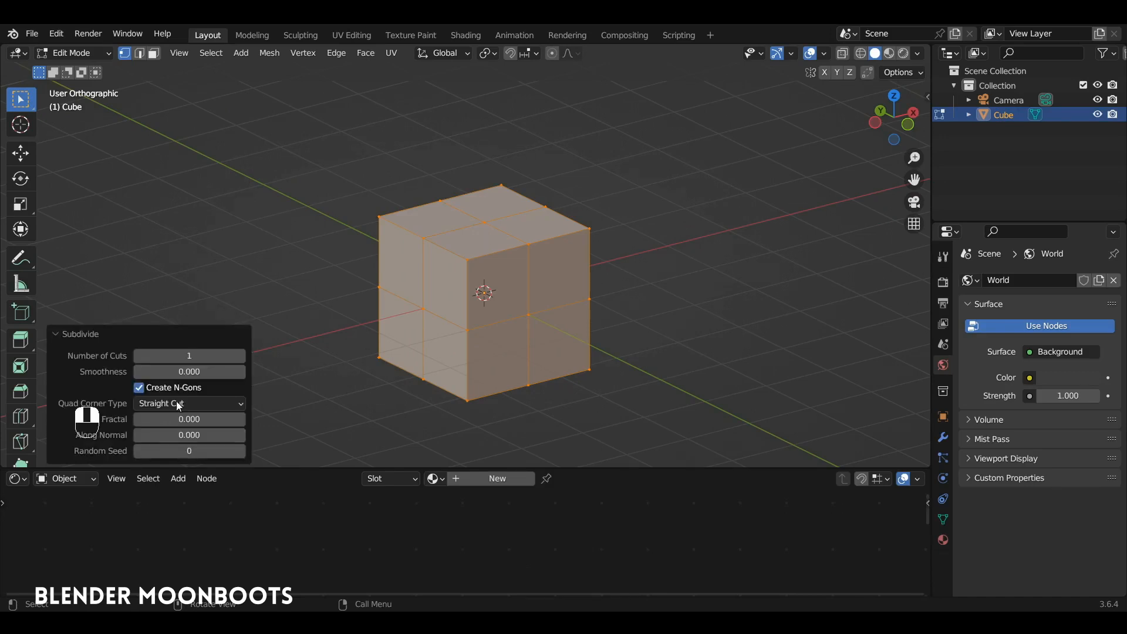
{"action": "left_click", "coordinate": [241, 356]}
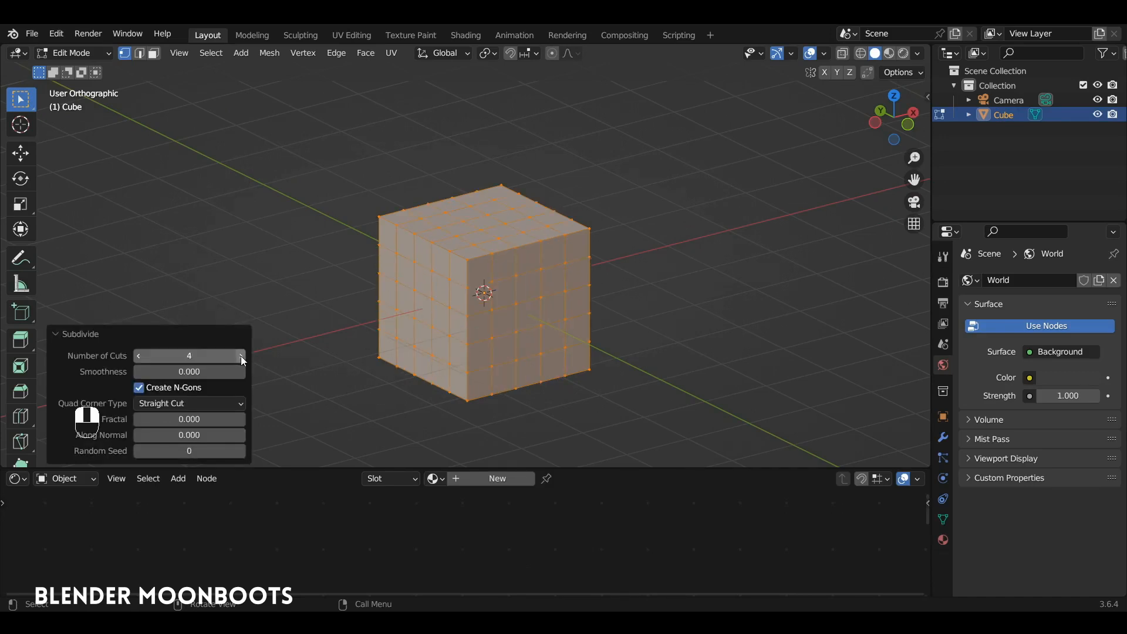
Step: Set the subdivision's smoothness to 1 to round the cube into a ball and return to Object Mode
{"action": "left_click", "coordinate": [210, 376]}
{"action": "type", "text": "1"}
{"action": "key", "text": "Return"}
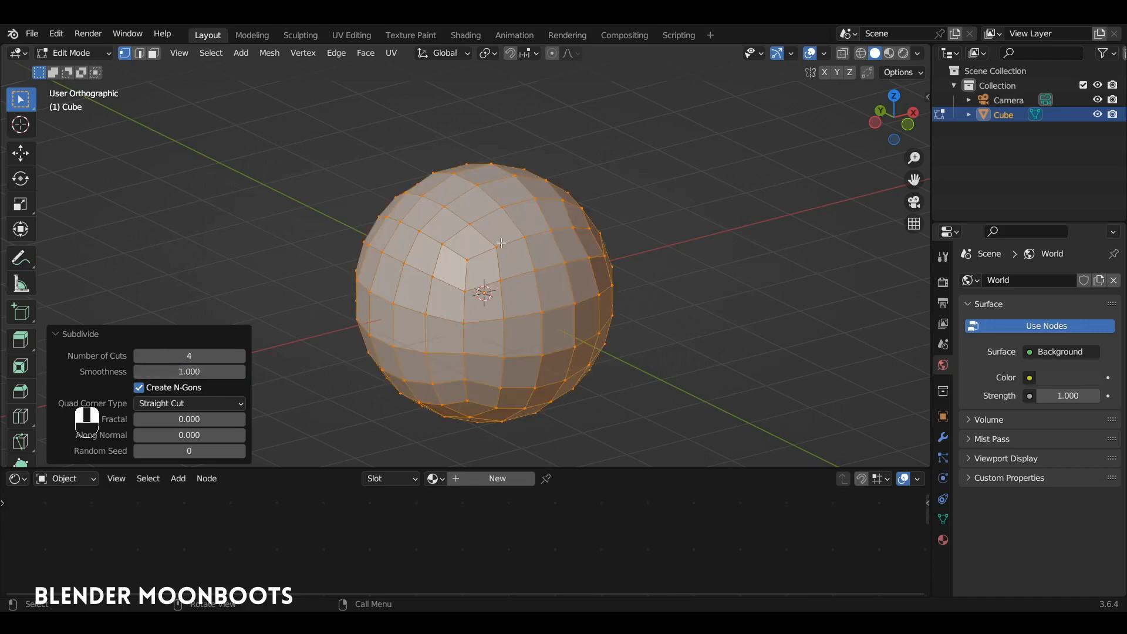
{"action": "key", "text": "Tab"}
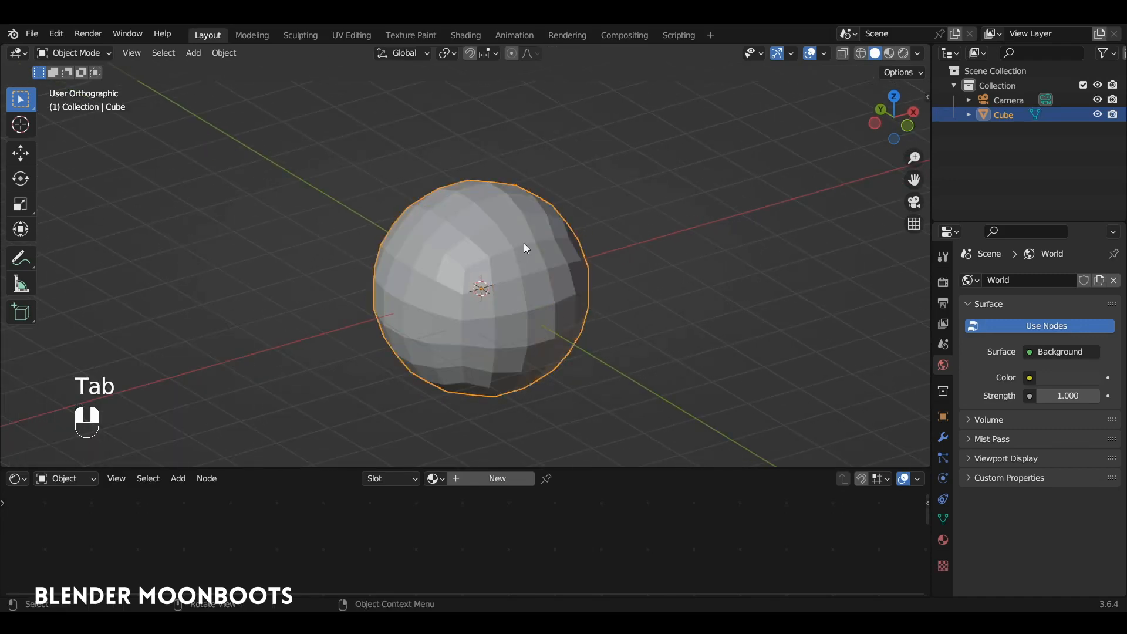
Step: Apply smooth shading to the rounded cube
{"action": "middle_click_drag", "start_coordinate": [524, 247], "coordinate": [533, 231], "text": "shift"}
{"action": "right_click", "coordinate": [539, 226]}
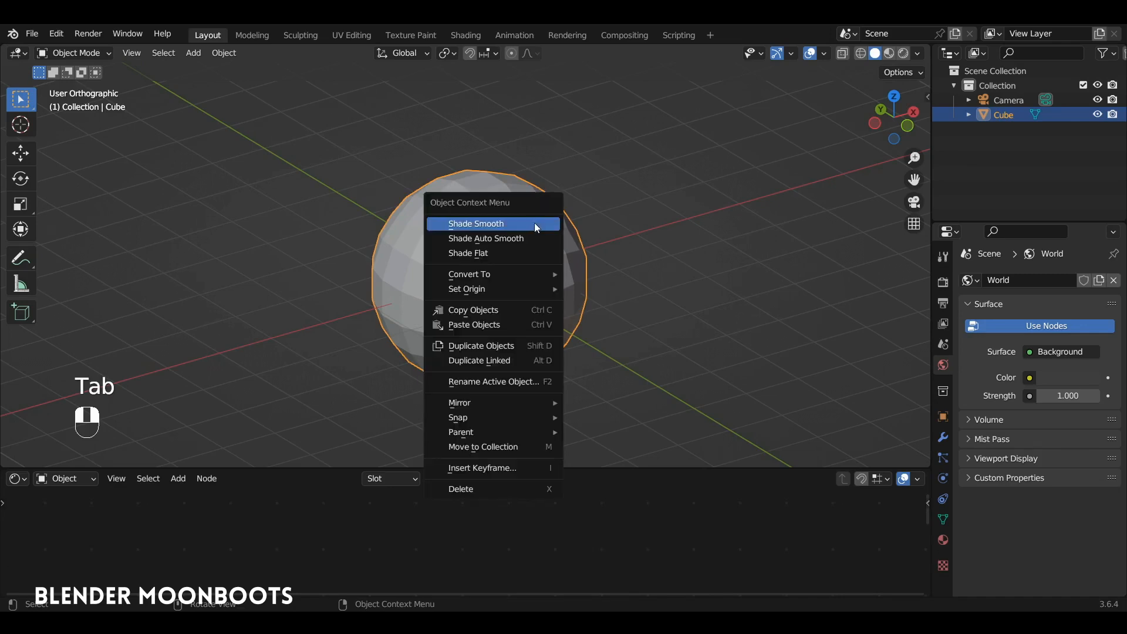
{"action": "left_click", "coordinate": [532, 223]}
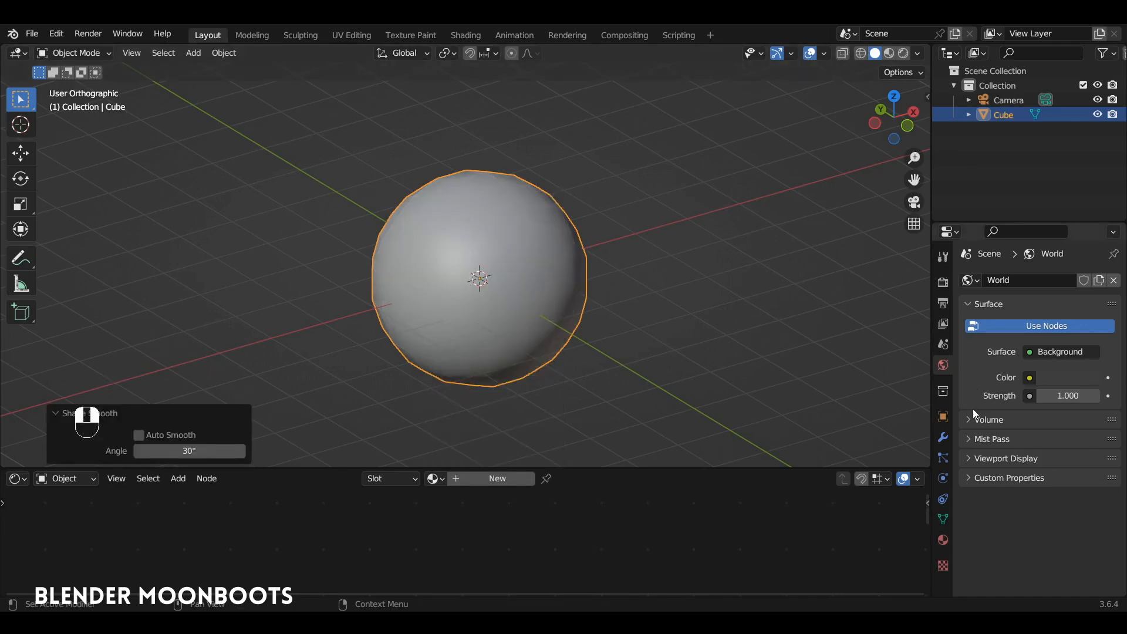
Step: Add a Subdivision Surface modifier to the ball with viewport level 2
{"action": "left_click", "coordinate": [943, 436]}
{"action": "left_click", "coordinate": [989, 281]}
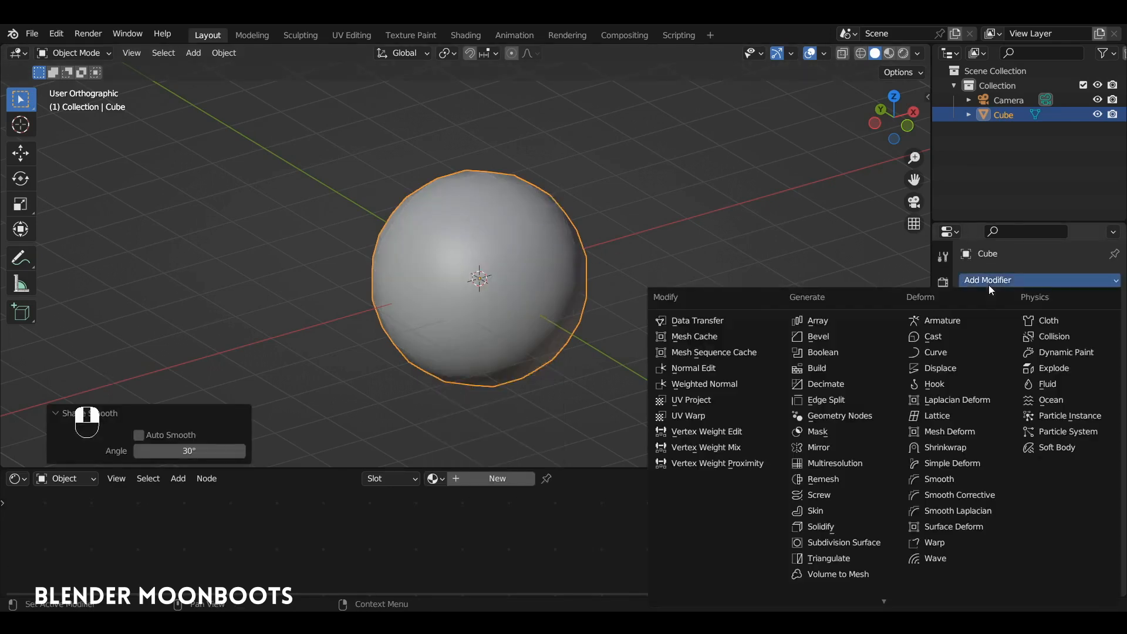
{"action": "left_click", "coordinate": [874, 544]}
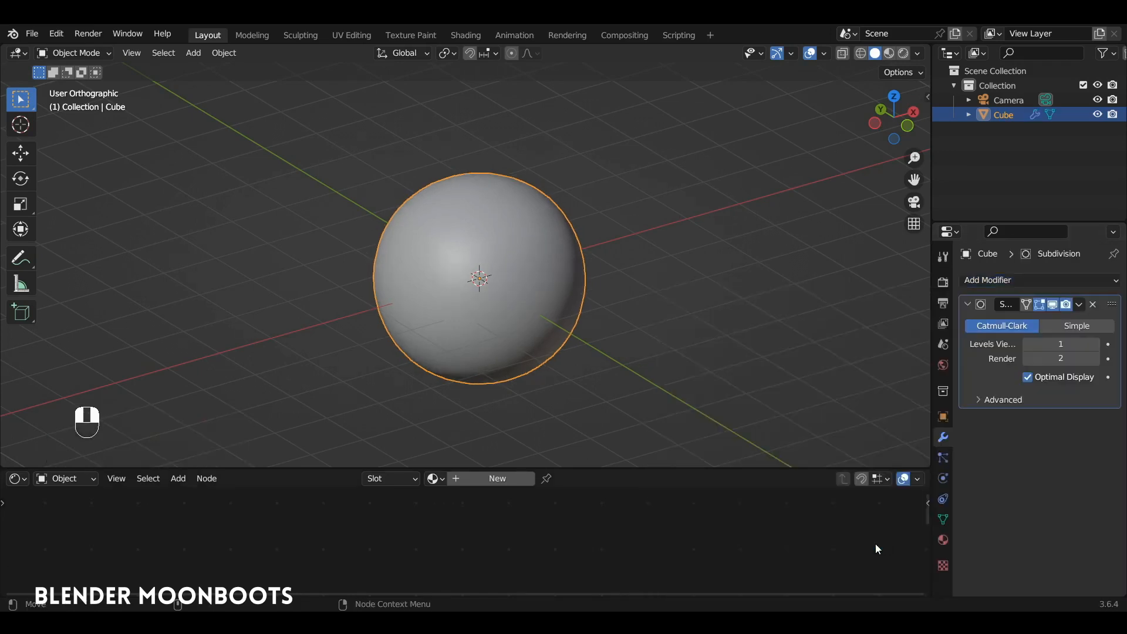
{"action": "left_click", "coordinate": [1096, 346]}
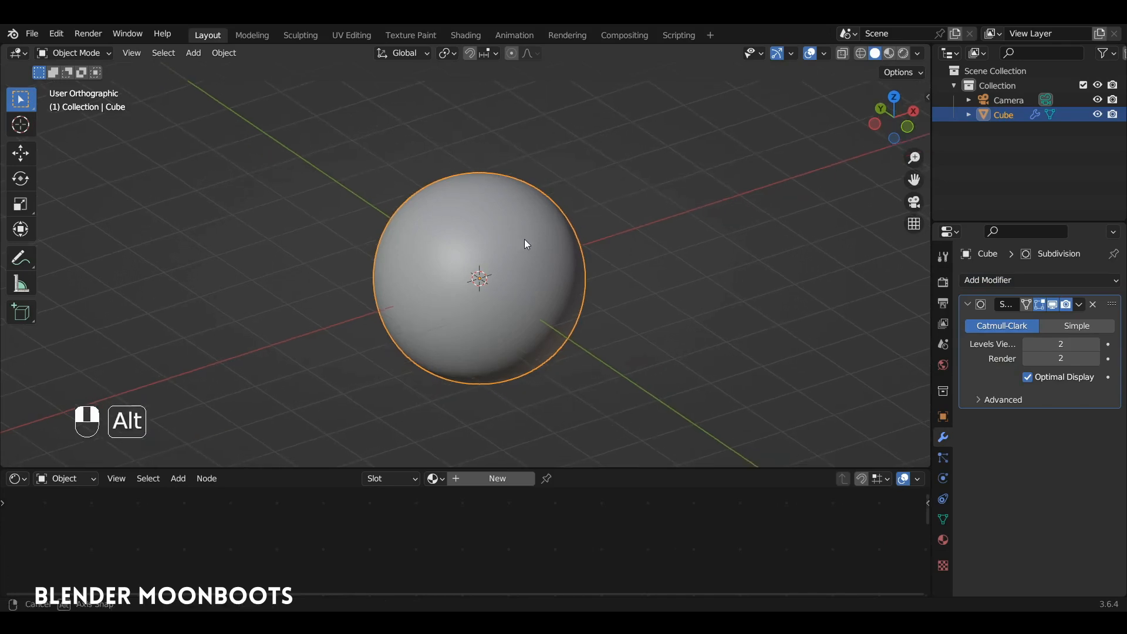
Step: Raise the ball along Z with the Move tool in front view so that it sits on the ground line
{"action": "key", "text": "KP_1"}
{"action": "key", "text": "shift+space"}
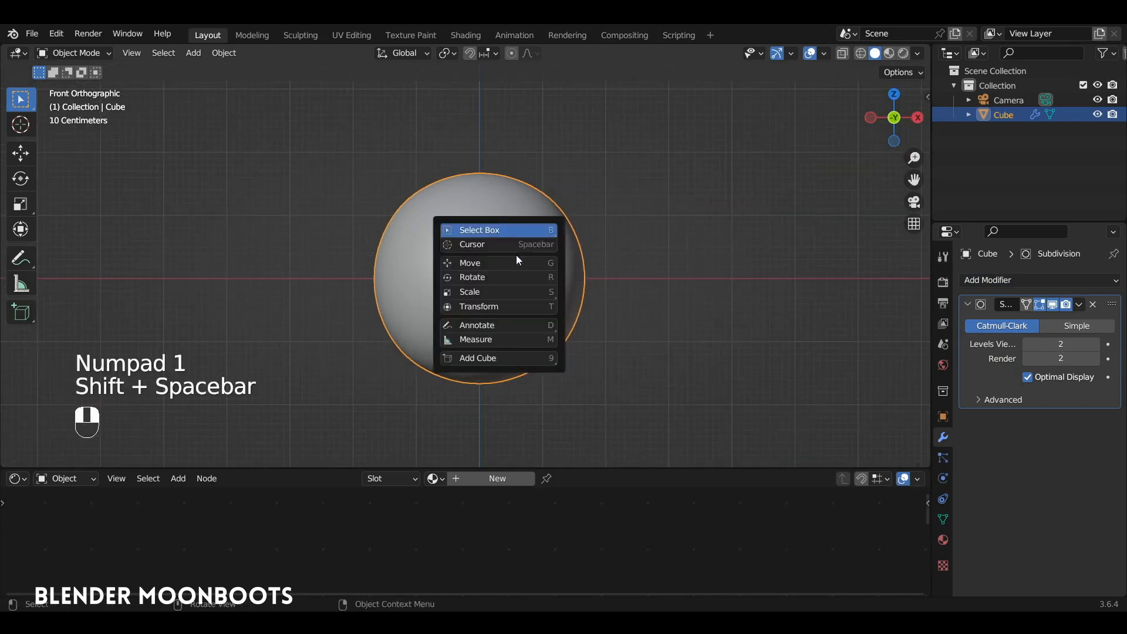
{"action": "left_click", "coordinate": [491, 262]}
{"action": "left_click_drag", "start_coordinate": [483, 233], "coordinate": [528, 266]}
Step: Add a plane mesh at the origin and enlarge it in Edit Mode about 2.74 times
{"action": "key", "text": "shift+a"}
{"action": "left_click", "coordinate": [577, 245]}
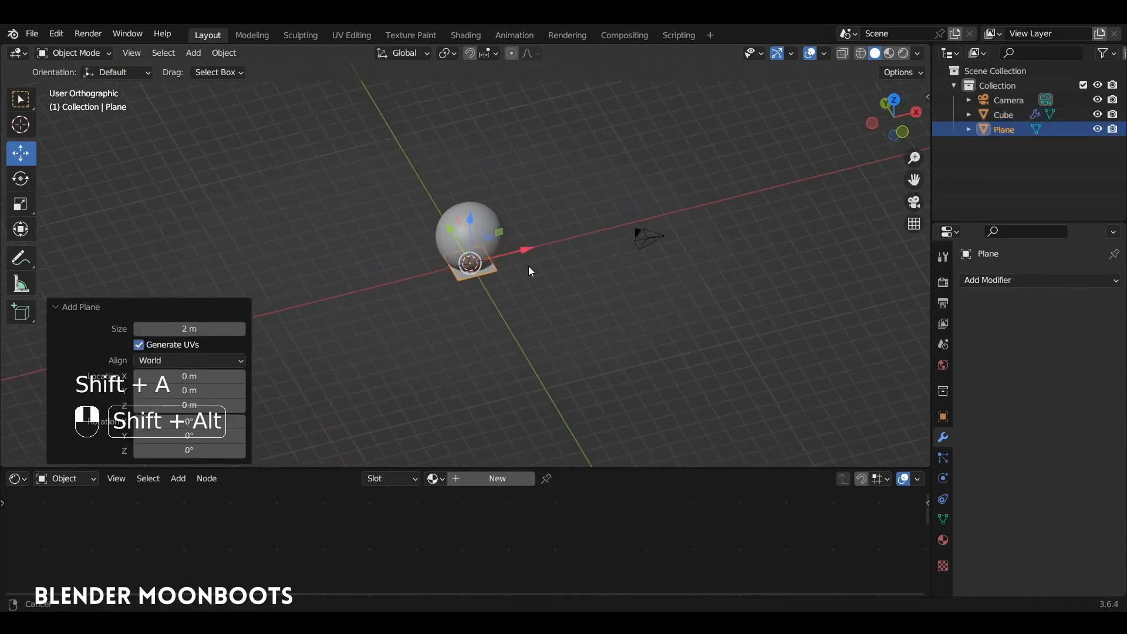
{"action": "key", "text": "Tab"}
{"action": "key", "text": "s"}
{"action": "left_click", "coordinate": [646, 259]}
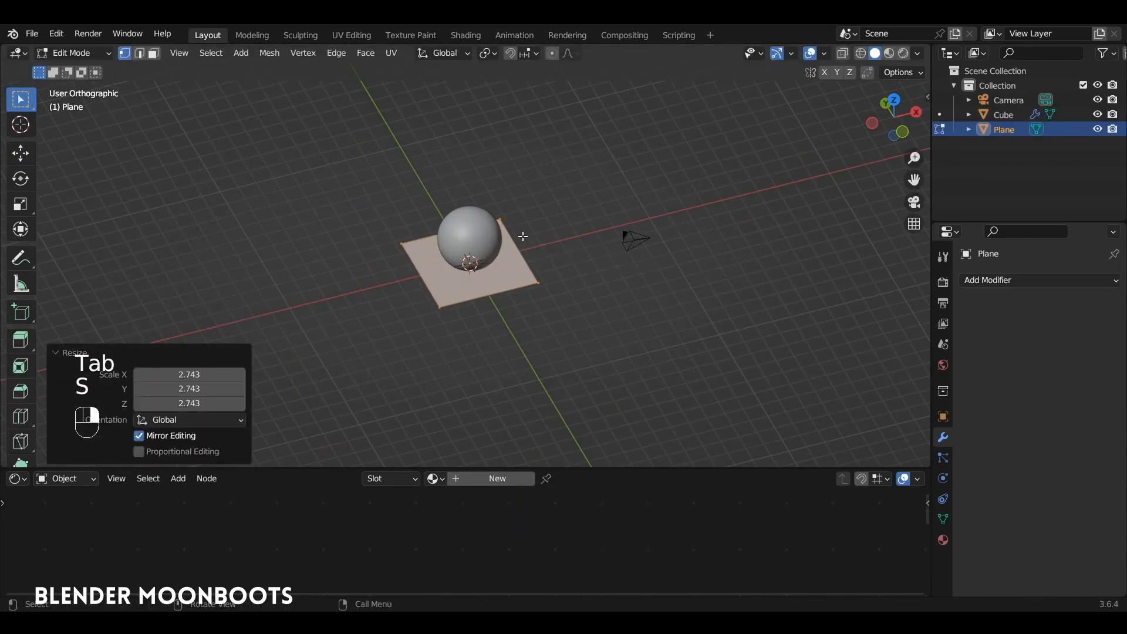
Step: Stretch the plane about 4.05 times along X into a long strip and return to Object Mode
{"action": "key", "text": "s"}
{"action": "key", "text": "x"}
{"action": "left_click", "coordinate": [700, 207]}
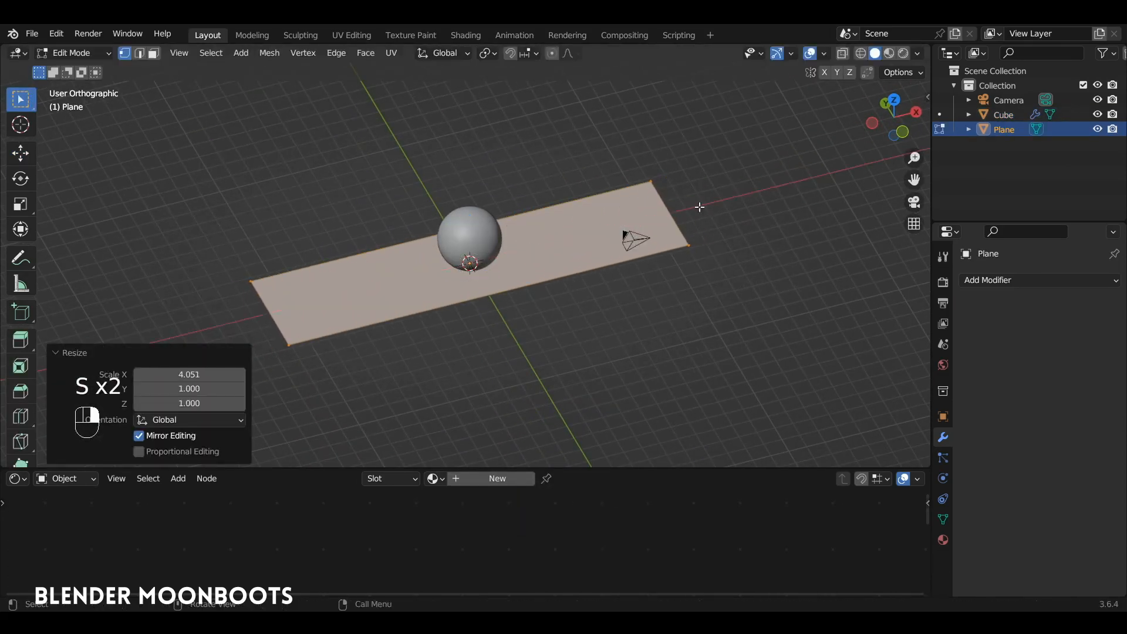
{"action": "key", "text": "Tab"}
Step: Move the ball about -8.3 m along X toward the far end of the strip
{"action": "left_click", "coordinate": [491, 229]}
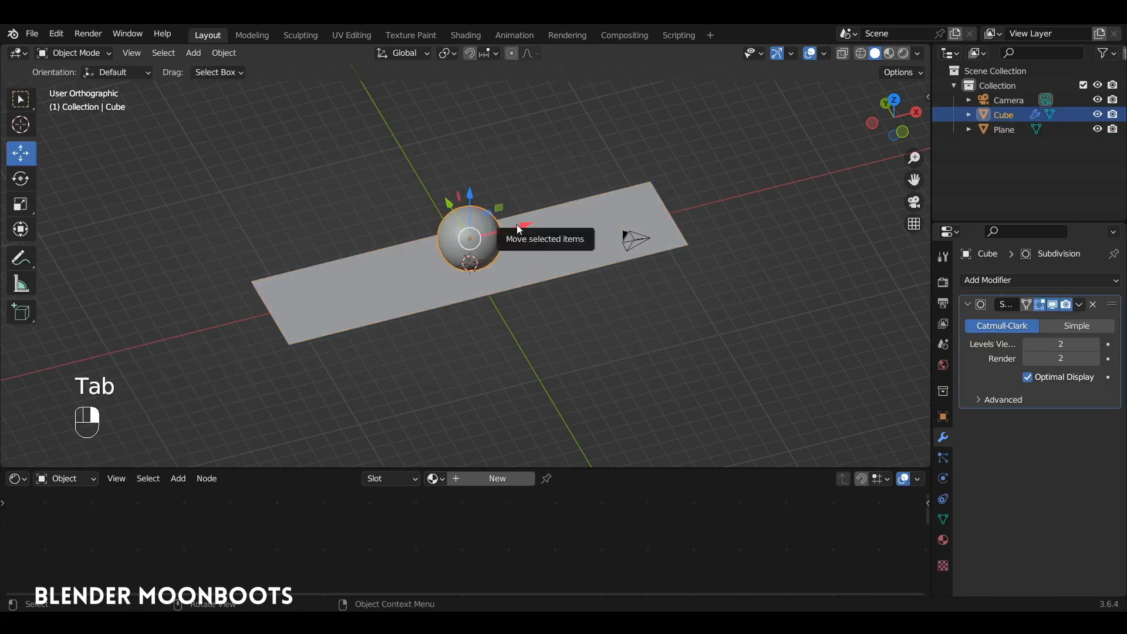
{"action": "left_click_drag", "start_coordinate": [512, 230], "coordinate": [365, 267]}
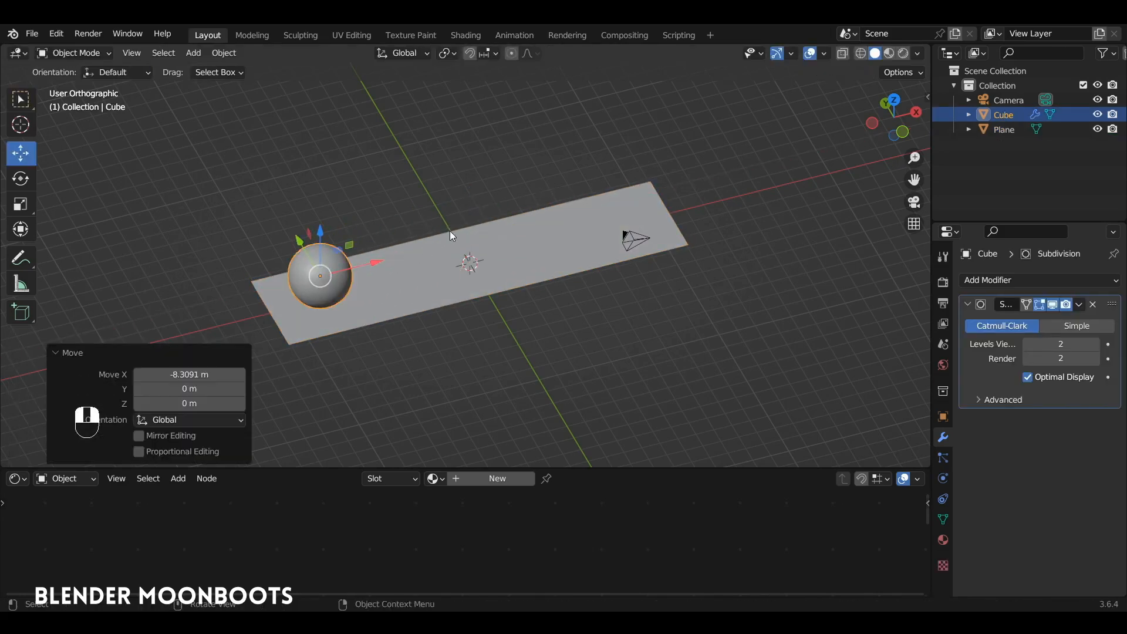
Step: Add a cylinder mesh at the origin and raise it about 2.95 m along Z
{"action": "key", "text": "shift+a"}
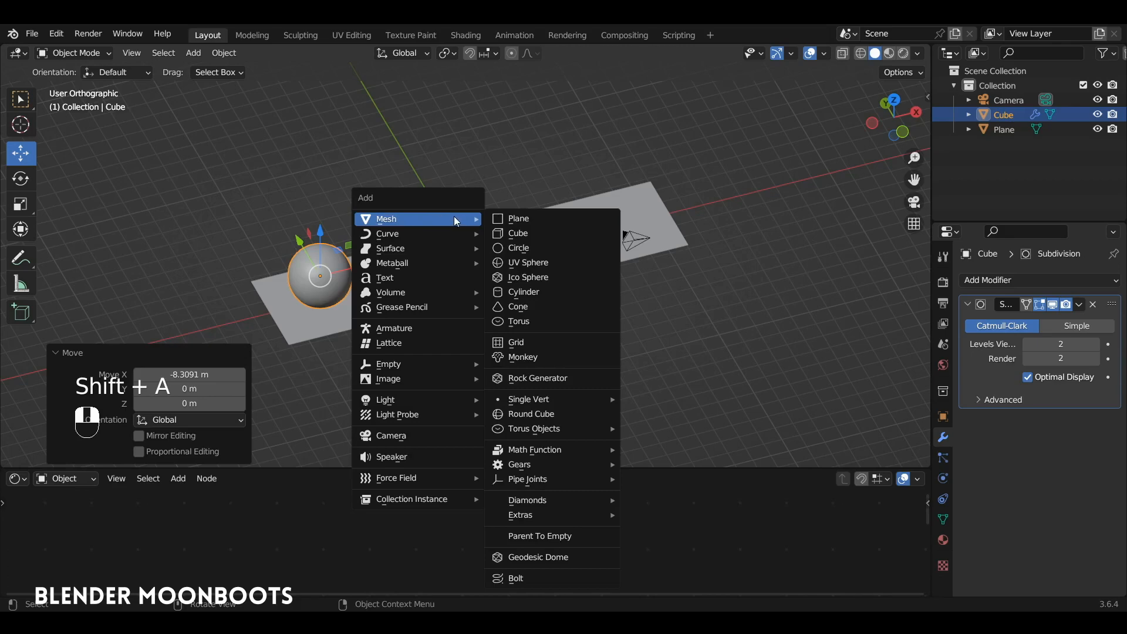
{"action": "left_click", "coordinate": [540, 295]}
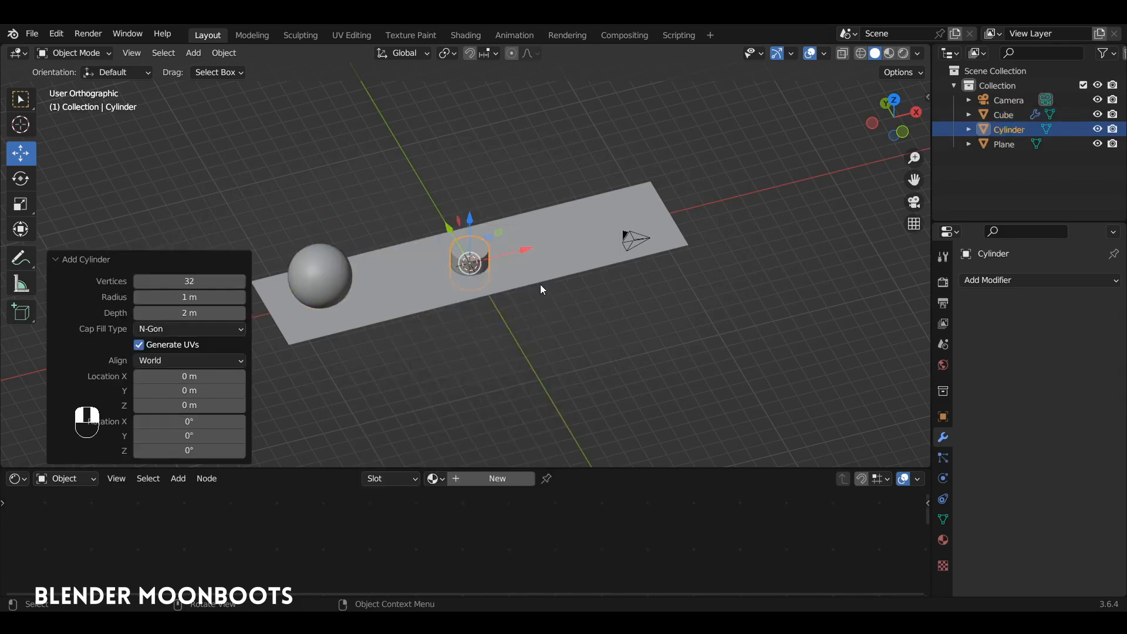
{"action": "left_click_drag", "start_coordinate": [469, 220], "coordinate": [470, 168]}
{"action": "left_click_drag", "start_coordinate": [494, 179], "coordinate": [506, 163], "text": "alt"}
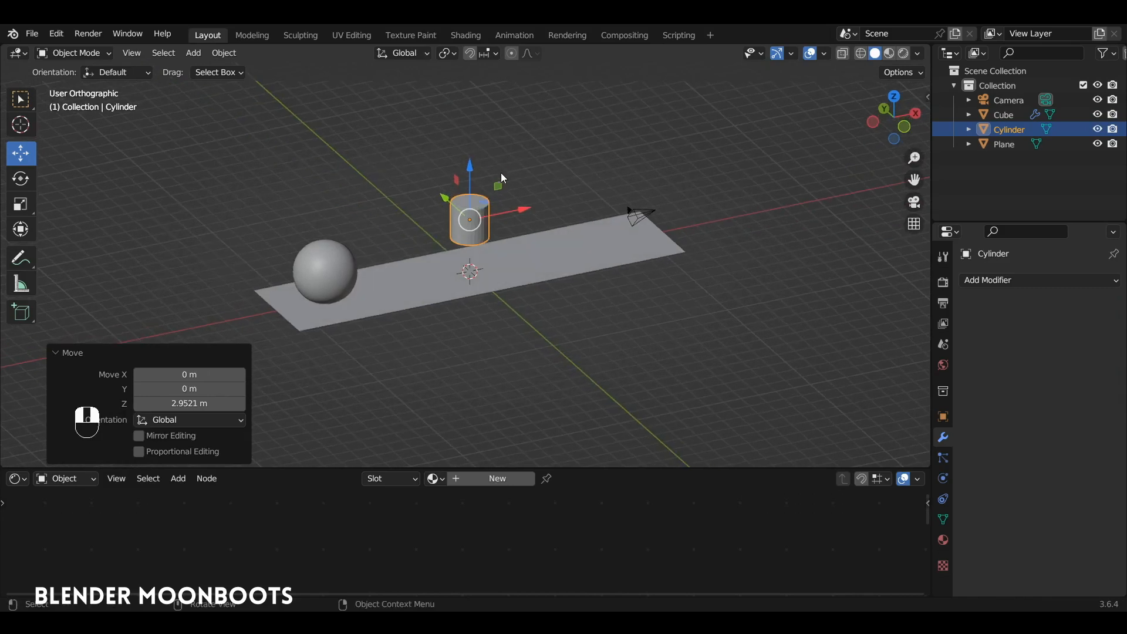
Step: Rotate the cylinder's mesh 90° about X and stretch it about 2.44 times along Y
{"action": "key", "text": "Tab"}
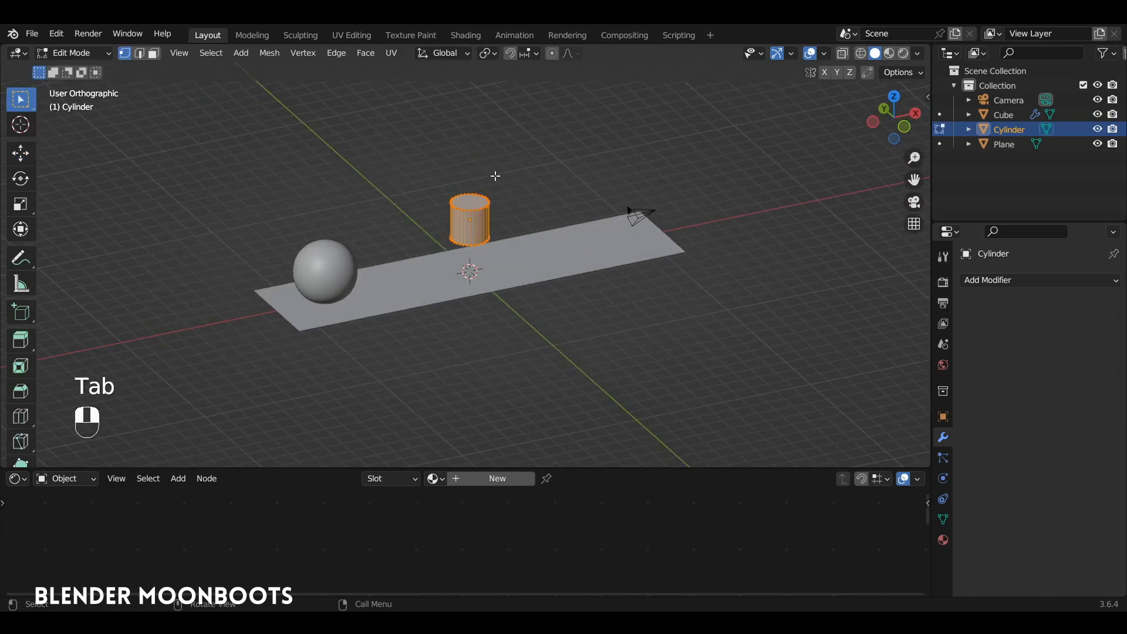
{"action": "type", "text": "rx90"}
{"action": "left_click", "coordinate": [495, 175]}
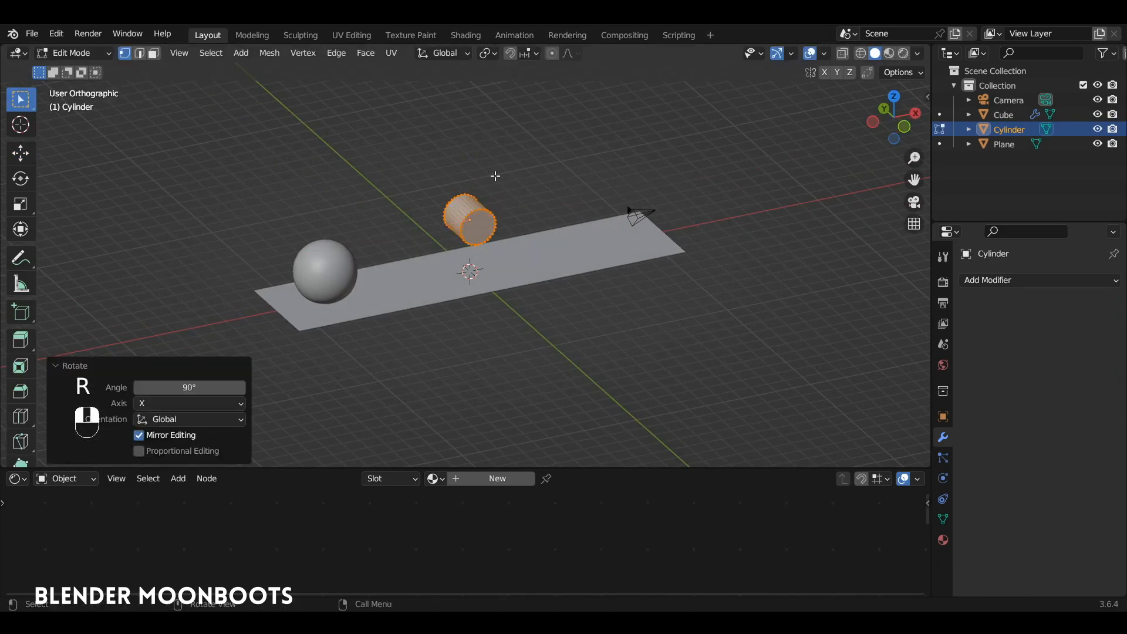
{"action": "key", "text": "s"}
{"action": "key", "text": "y"}
{"action": "left_click", "coordinate": [505, 203]}
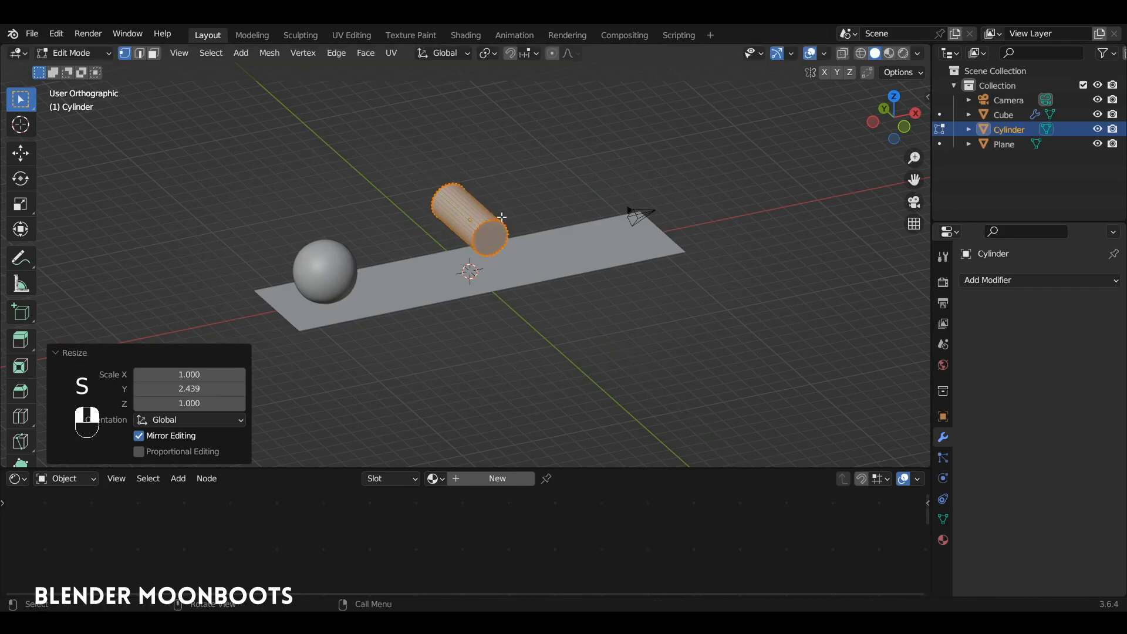
{"action": "middle_click_drag", "start_coordinate": [504, 202], "coordinate": [537, 218]}
{"action": "key", "text": "Tab"}
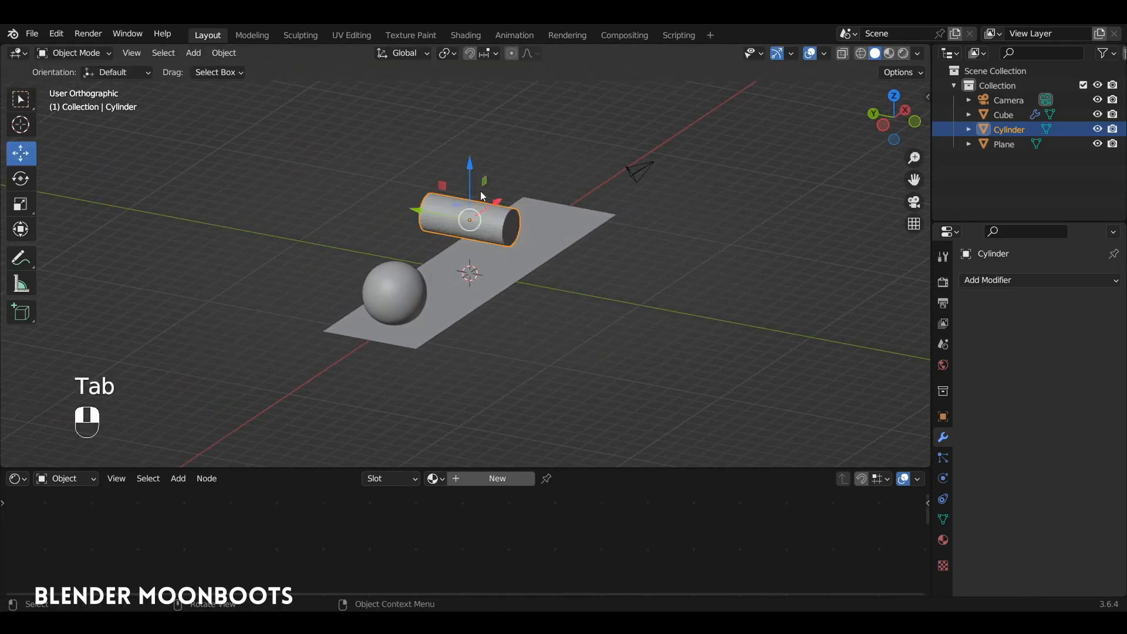
Step: Lower the cylinder about 0.98 m along Z and fatten its mesh with Shrink/Fatten by about 0.61 m
{"action": "left_click_drag", "start_coordinate": [471, 176], "coordinate": [491, 210]}
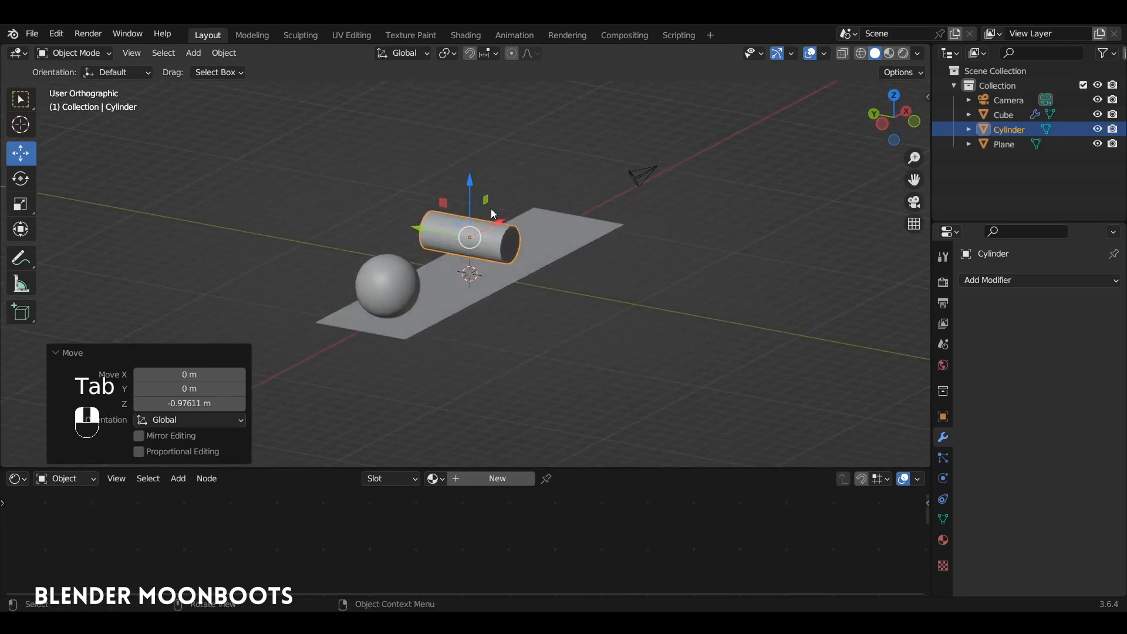
{"action": "key", "text": "Tab"}
{"action": "key", "text": "alt+s"}
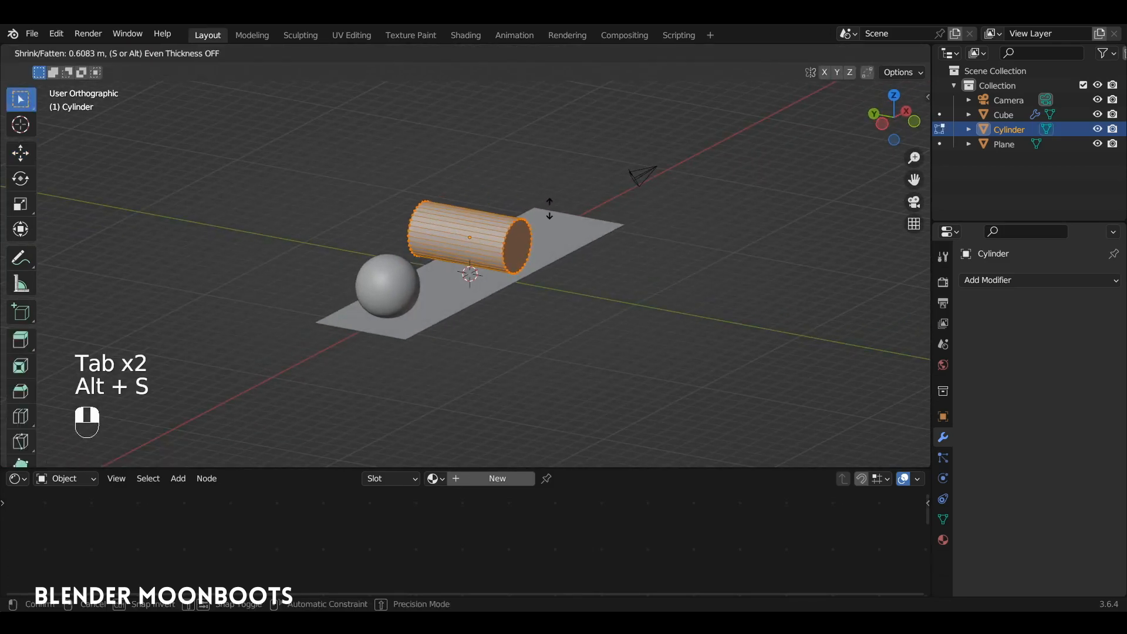
{"action": "left_click", "coordinate": [549, 207]}
{"action": "left_click_drag", "start_coordinate": [549, 206], "coordinate": [481, 194], "text": "alt"}
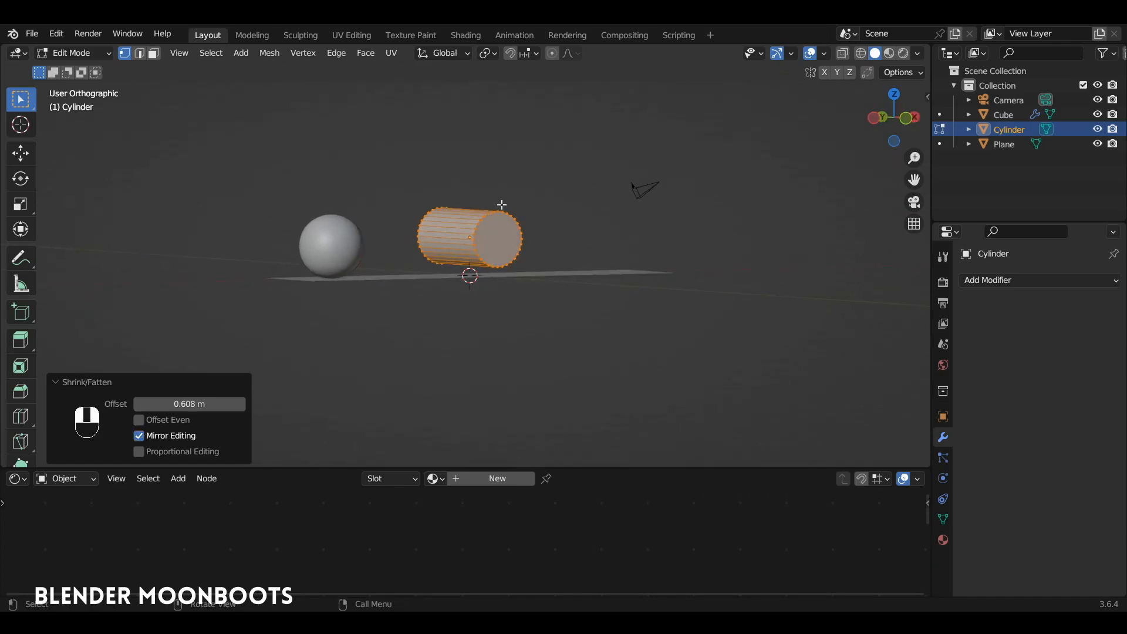
{"action": "key", "text": "KP_1"}
{"action": "key", "text": "Tab"}
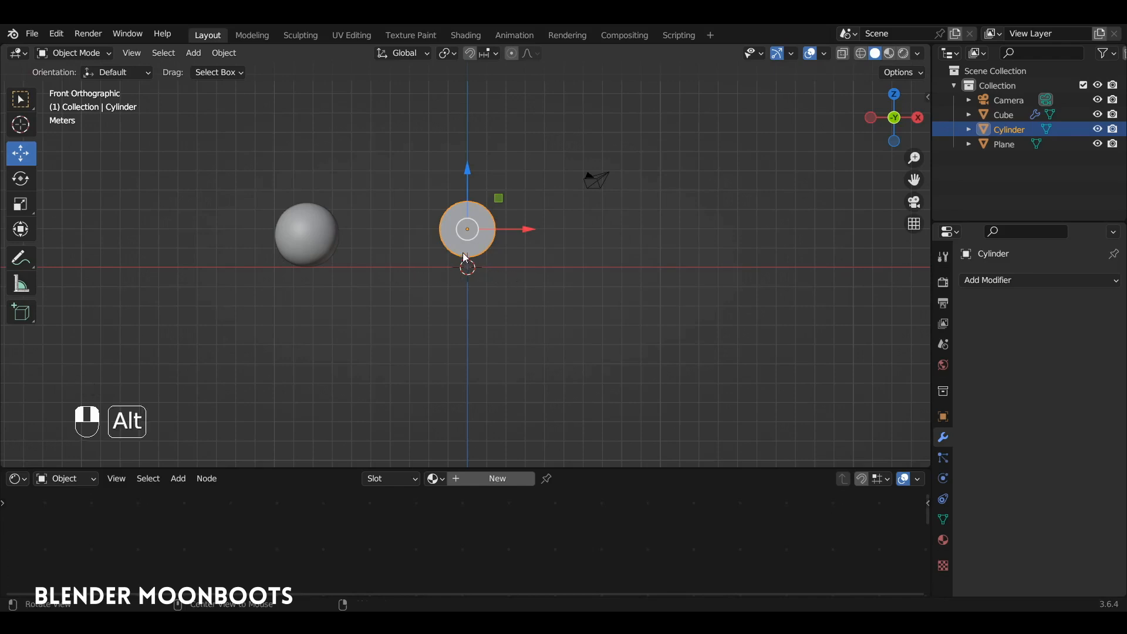
Step: Apply smooth shading to the cylinder
{"action": "left_click_drag", "start_coordinate": [462, 253], "coordinate": [503, 185], "text": "alt"}
{"action": "right_click", "coordinate": [493, 186]}
{"action": "left_click", "coordinate": [496, 188]}
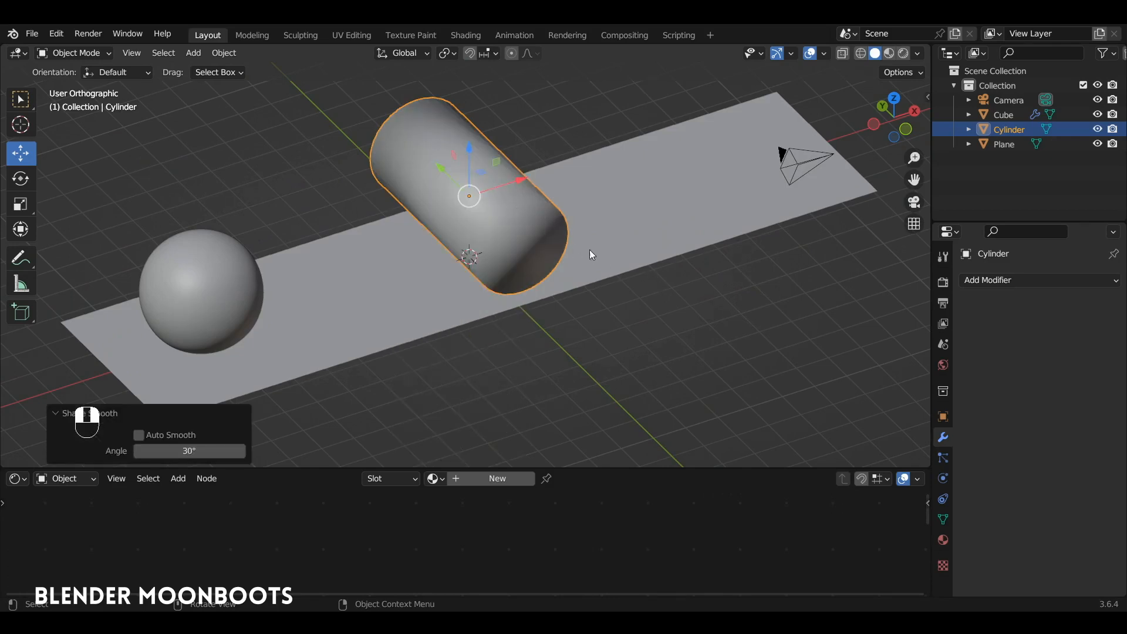
Step: Enable Auto Smooth at 30° in the cylinder's normals settings
{"action": "left_click", "coordinate": [942, 520]}
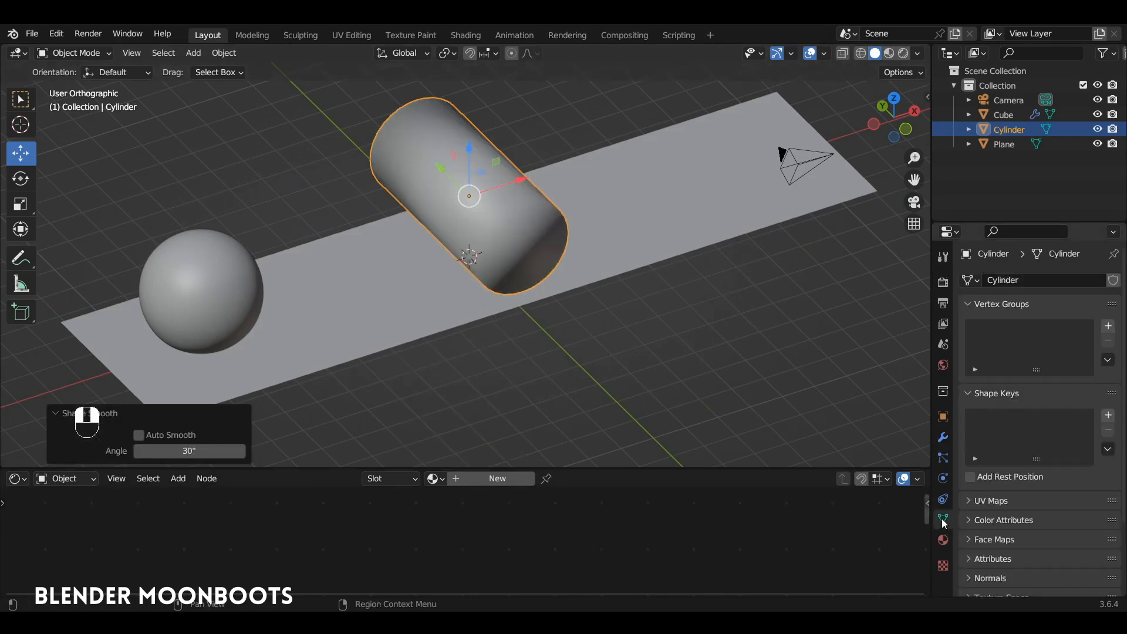
{"action": "left_click_drag", "start_coordinate": [964, 309], "coordinate": [972, 378]}
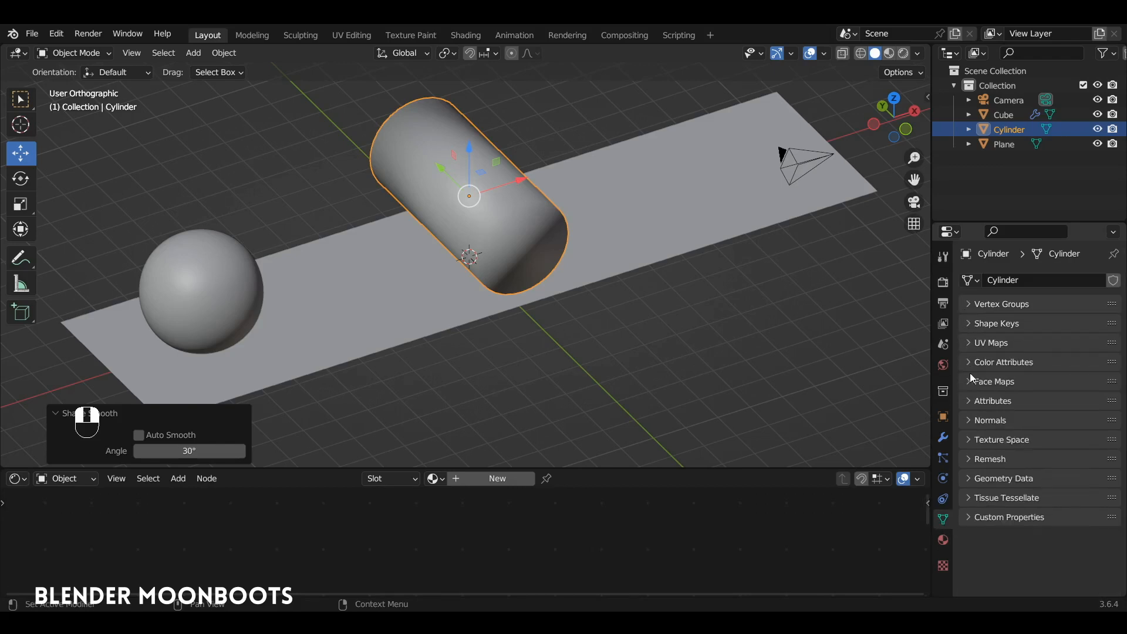
{"action": "left_click", "coordinate": [966, 420]}
{"action": "left_click", "coordinate": [1027, 442]}
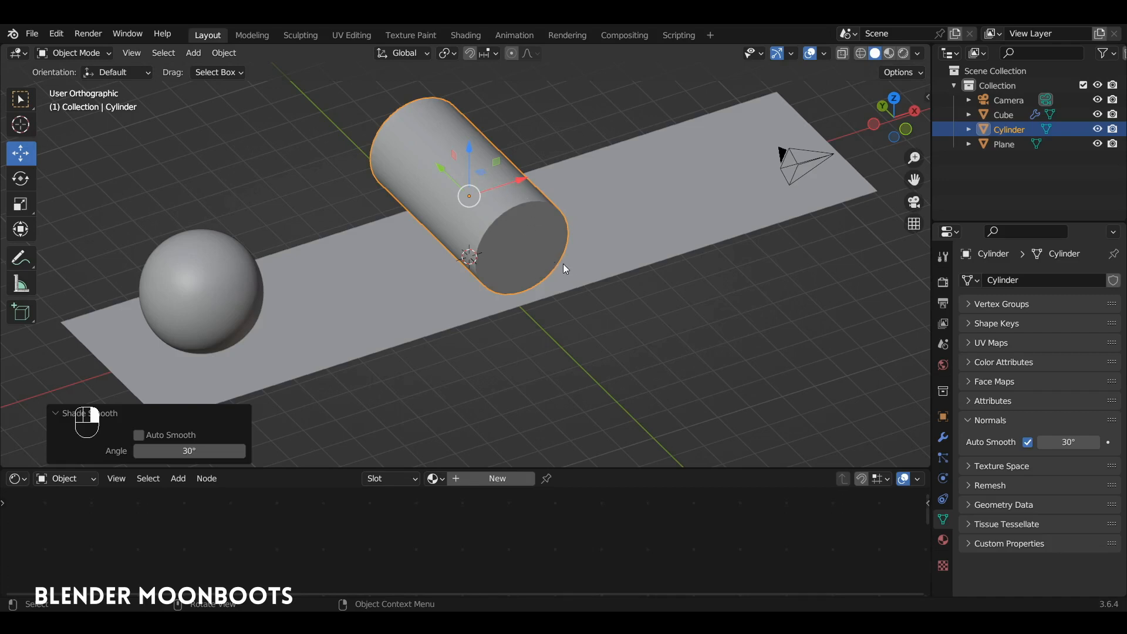
Step: Switch the node editor area to the Timeline and insert a Location keyframe for the ball at frame 1
{"action": "key", "text": "alt"}
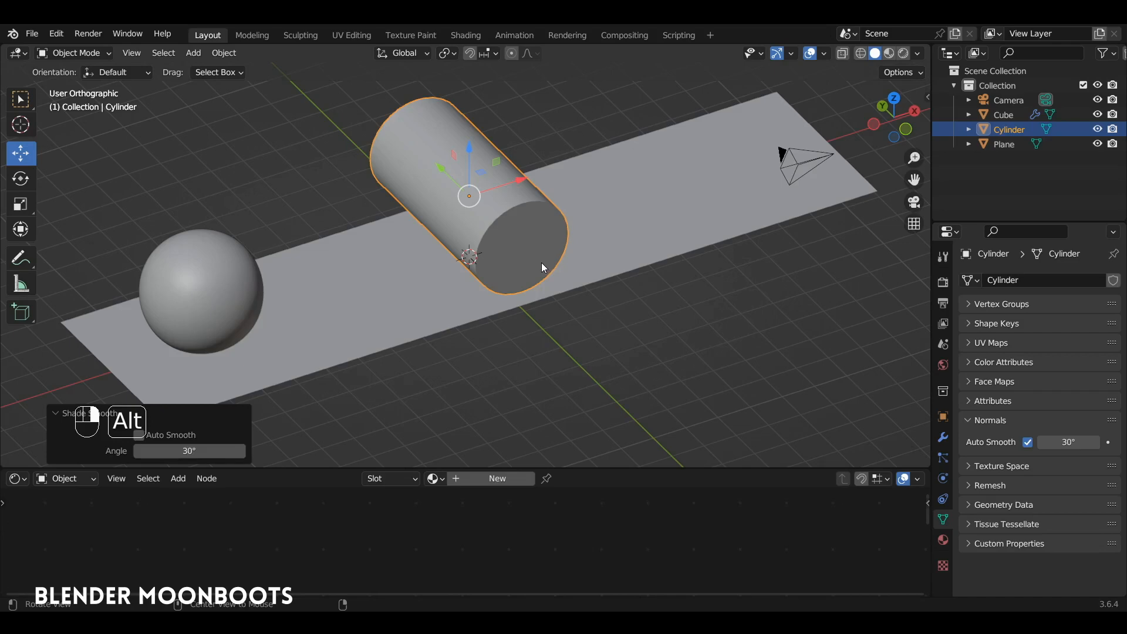
{"action": "mouse_move", "coordinate": [540, 262]}
{"action": "left_mouse_down", "text": "alt"}
{"action": "mouse_move", "coordinate": [583, 206]}
{"action": "mouse_move", "coordinate": [540, 227]}
{"action": "mouse_move", "coordinate": [536, 258]}
{"action": "left_mouse_up", "text": "alt"}
{"action": "left_click", "coordinate": [280, 246]}
{"action": "left_click_drag", "start_coordinate": [280, 246], "coordinate": [243, 389], "text": "alt"}
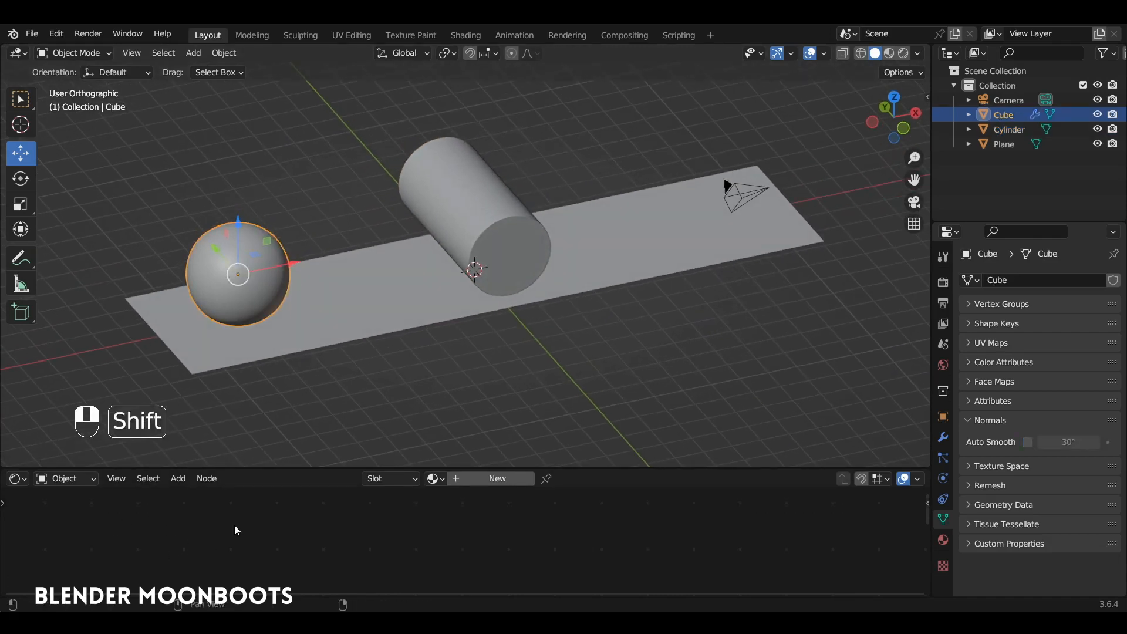
{"action": "key", "text": "shift+F12"}
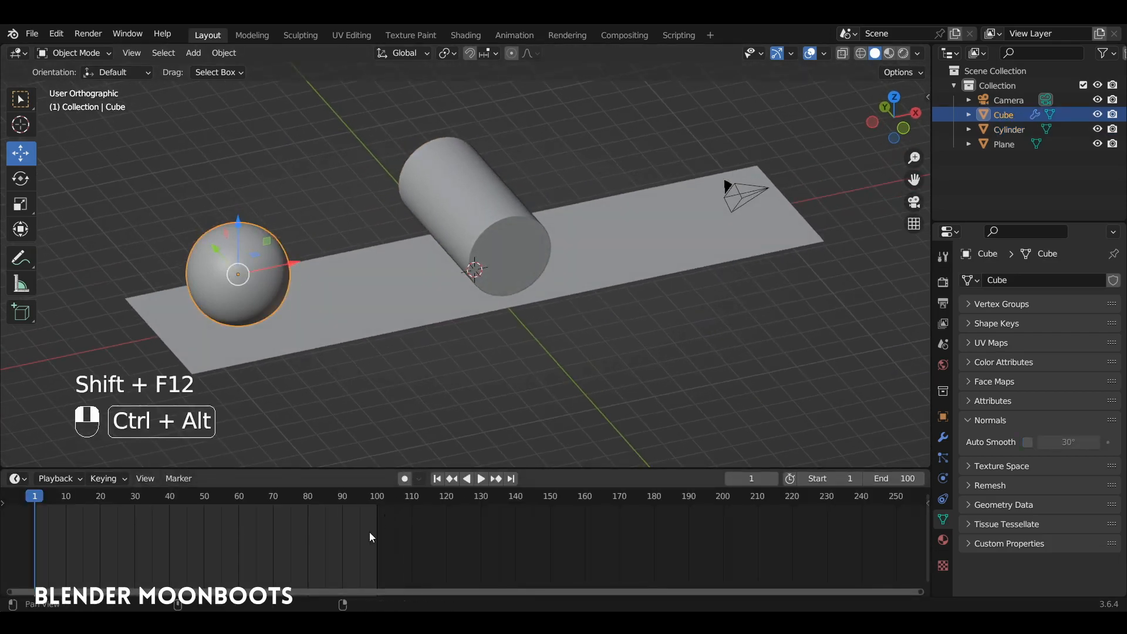
{"action": "left_click_drag", "start_coordinate": [371, 533], "coordinate": [519, 538], "text": "ctrl+alt"}
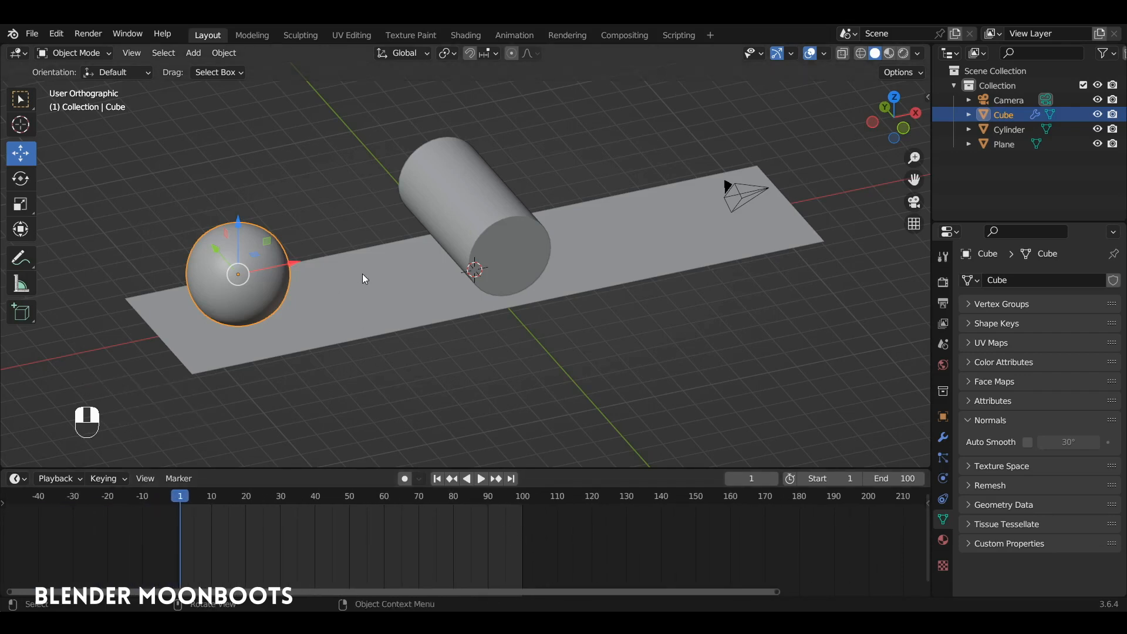
{"action": "key", "text": "i"}
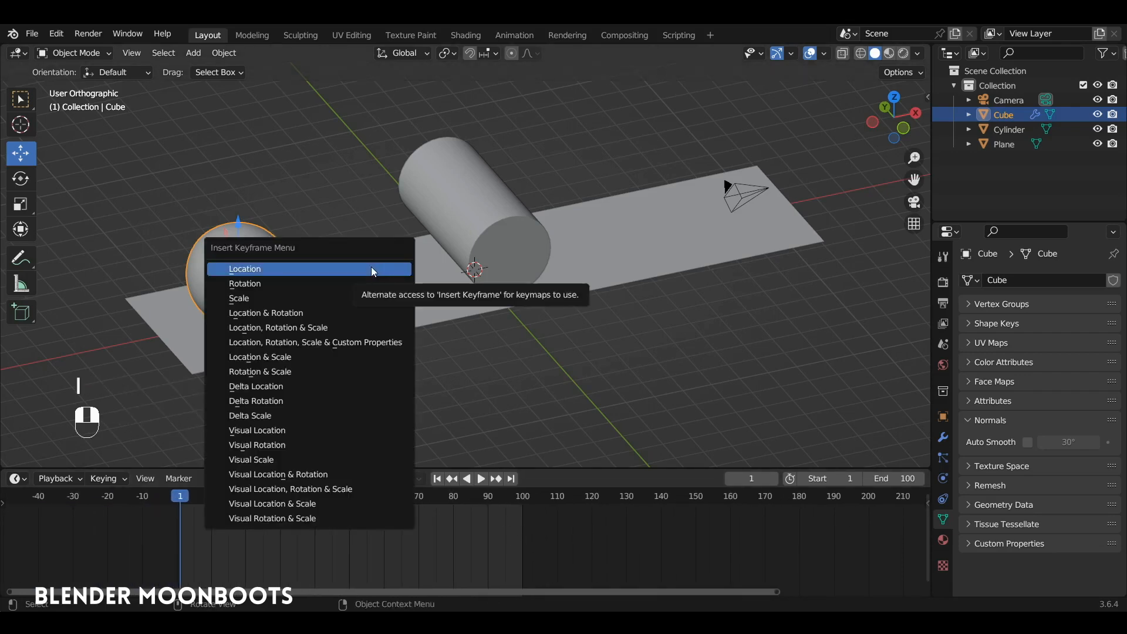
{"action": "left_click", "coordinate": [284, 269]}
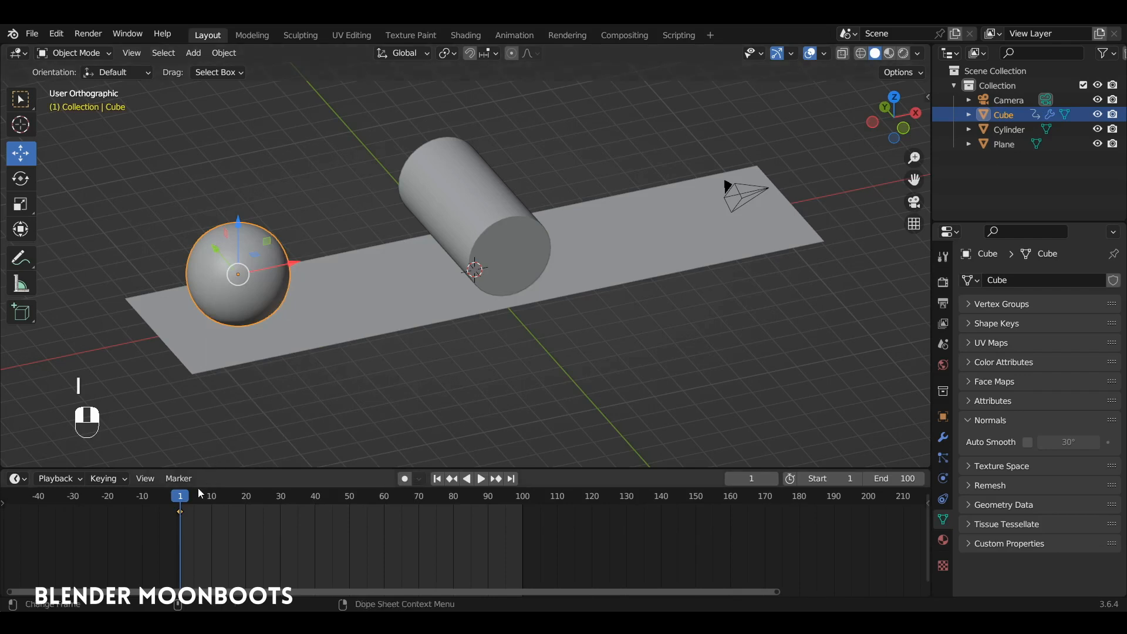
Step: At frame 80, move the ball about 16.32 m along X and insert a Location keyframe
{"action": "key", "text": "space"}
{"action": "key", "text": "space"}
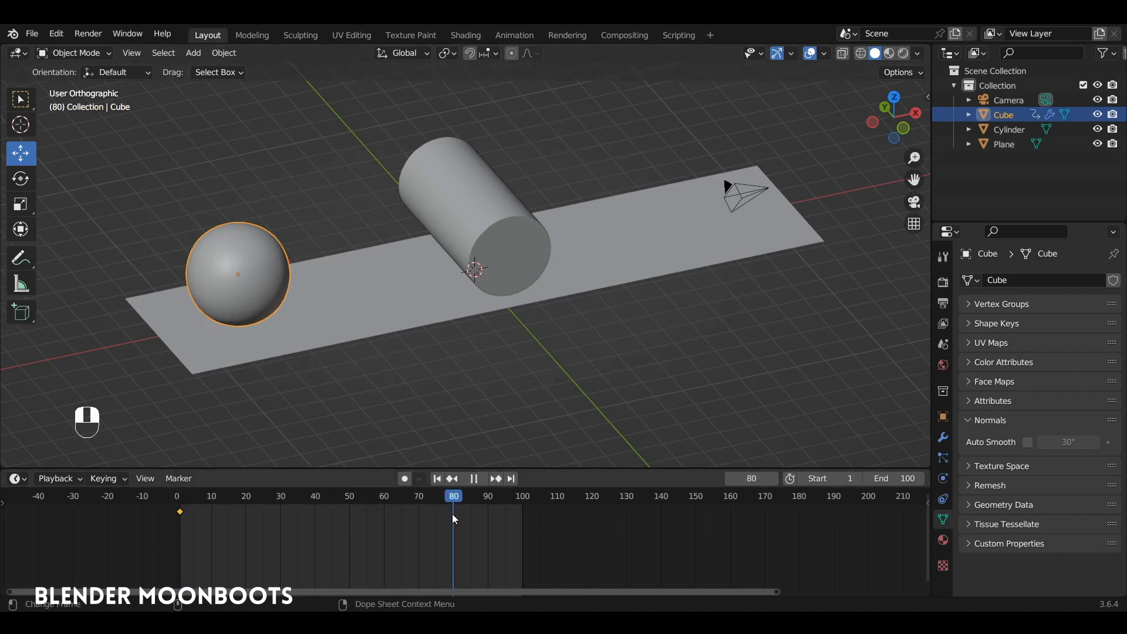
{"action": "left_click", "coordinate": [296, 273]}
{"action": "left_click", "coordinate": [257, 248]}
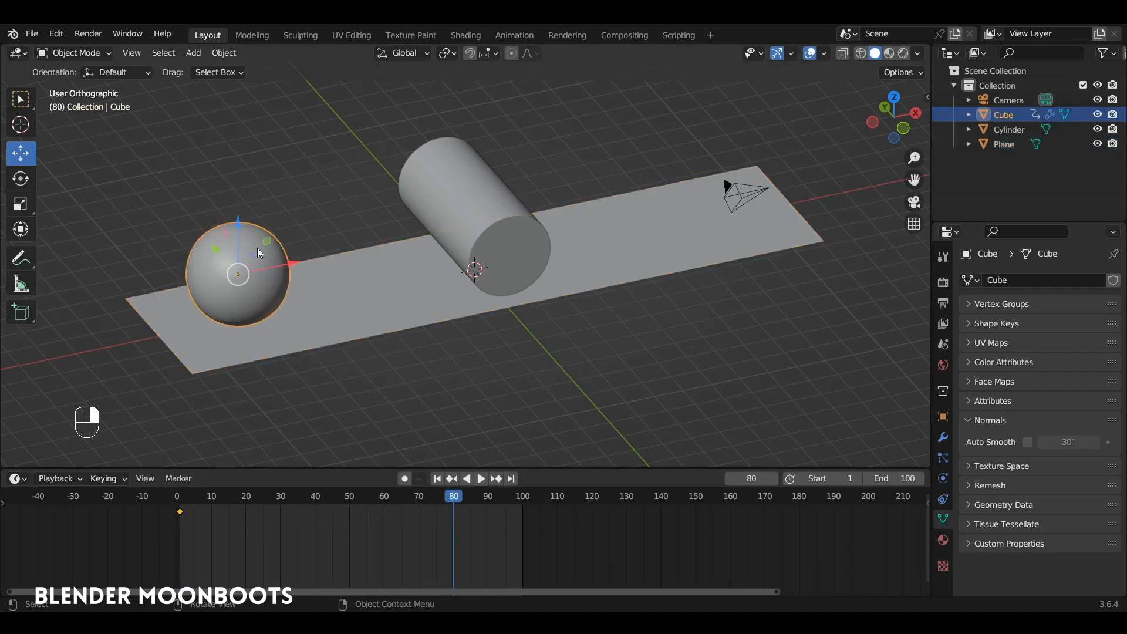
{"action": "left_click_drag", "start_coordinate": [294, 263], "coordinate": [754, 170]}
{"action": "key", "text": "i"}
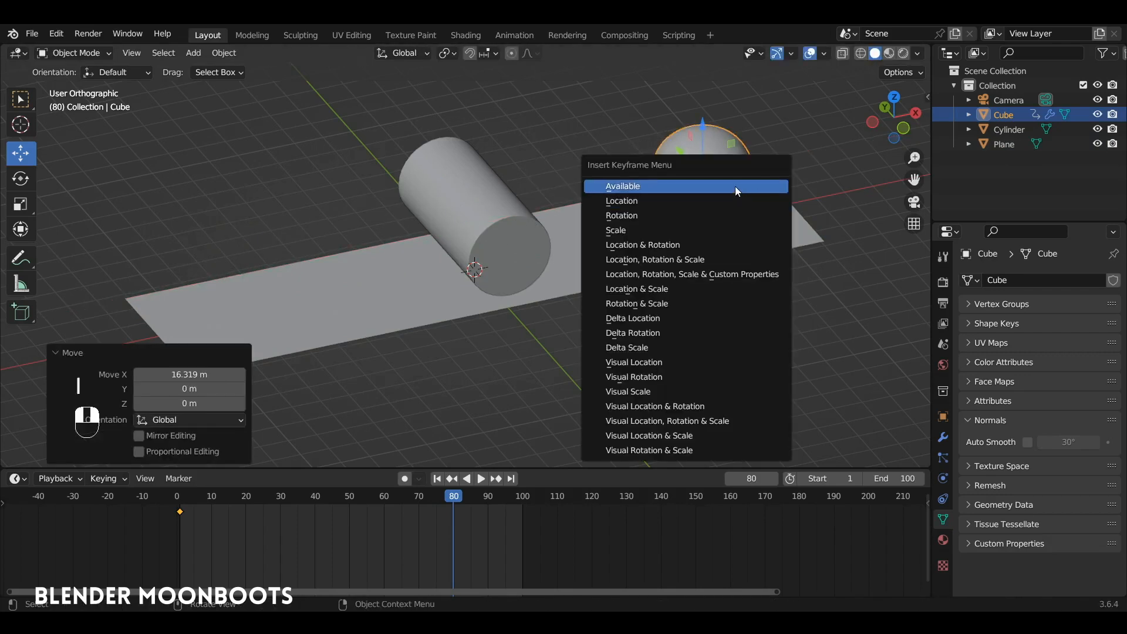
{"action": "left_click", "coordinate": [727, 200]}
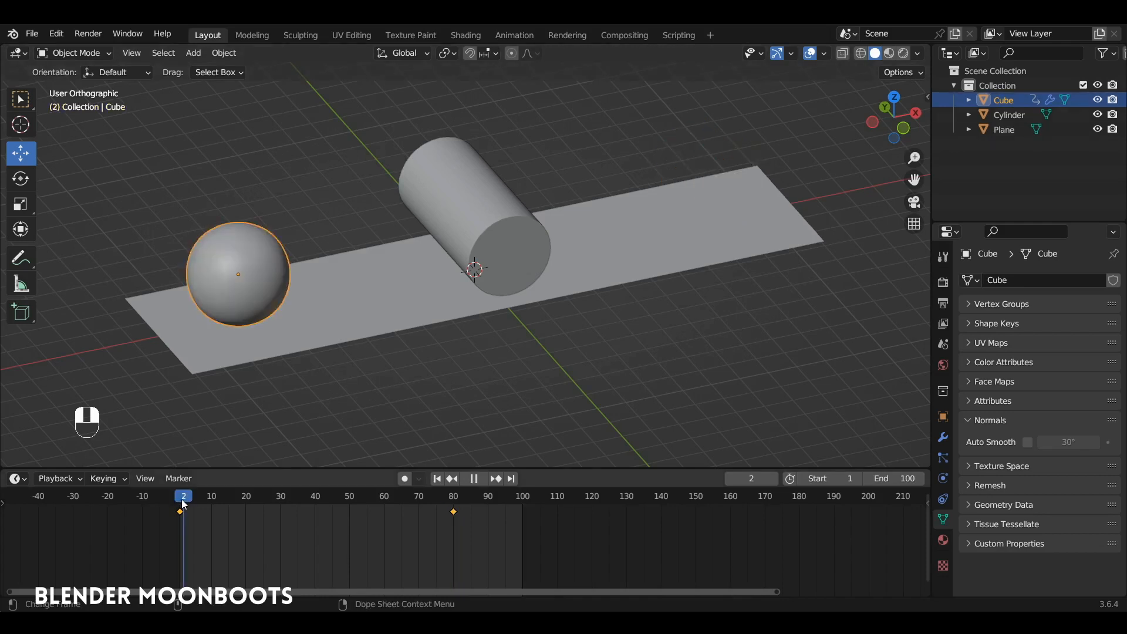
Step: Scrub and play the ball's animation to examine its movement along the plane
{"action": "left_click_drag", "start_coordinate": [184, 503], "coordinate": [207, 506]}
{"action": "key", "text": "space"}
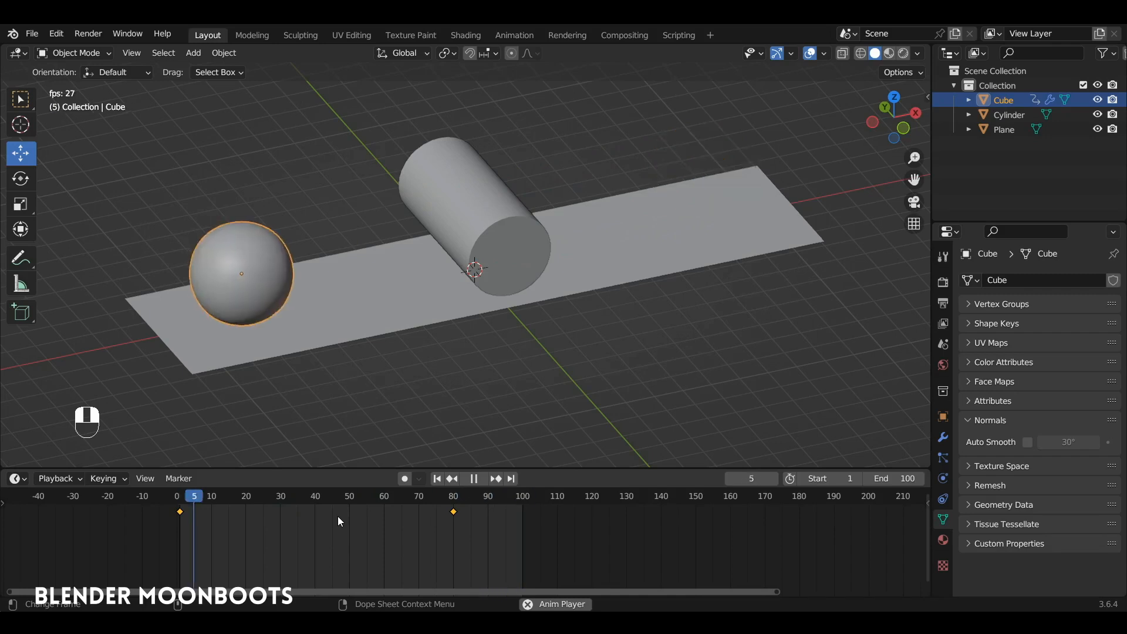
{"action": "key", "text": "space"}
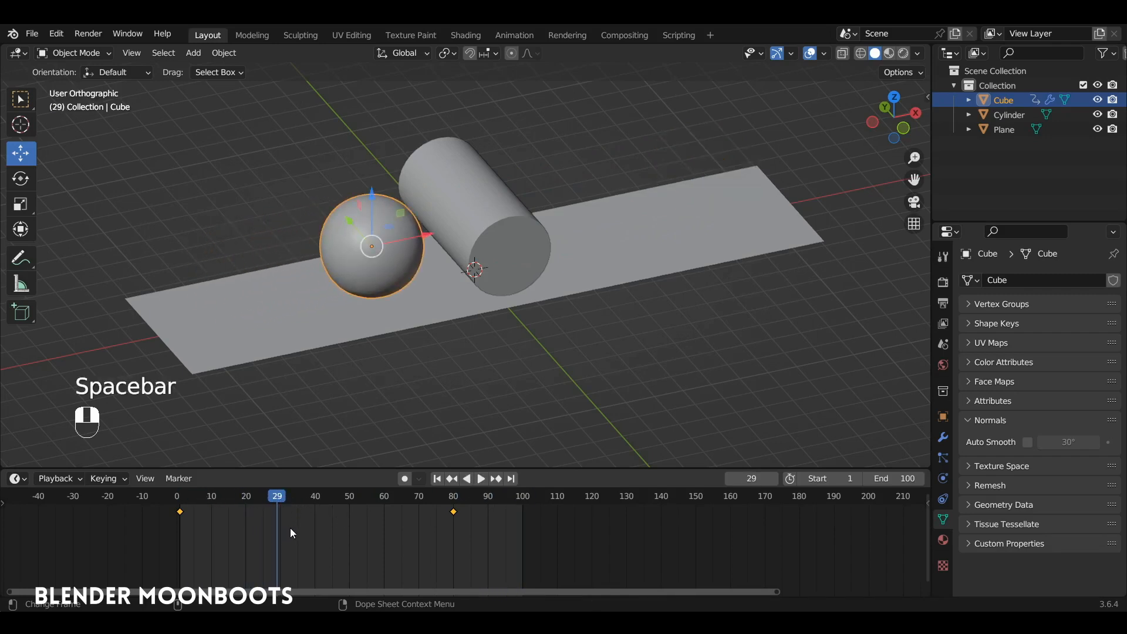
Step: Set the ball's keyframe interpolation to Linear and play the animation
{"action": "key", "text": "t"}
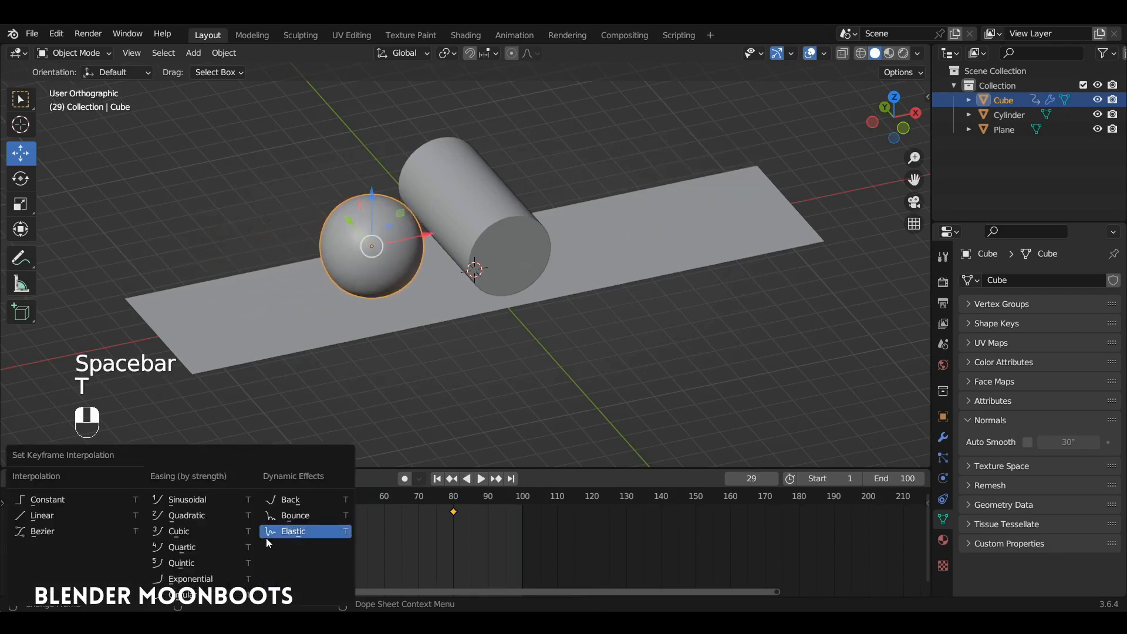
{"action": "left_click", "coordinate": [74, 521]}
{"action": "key", "text": "space"}
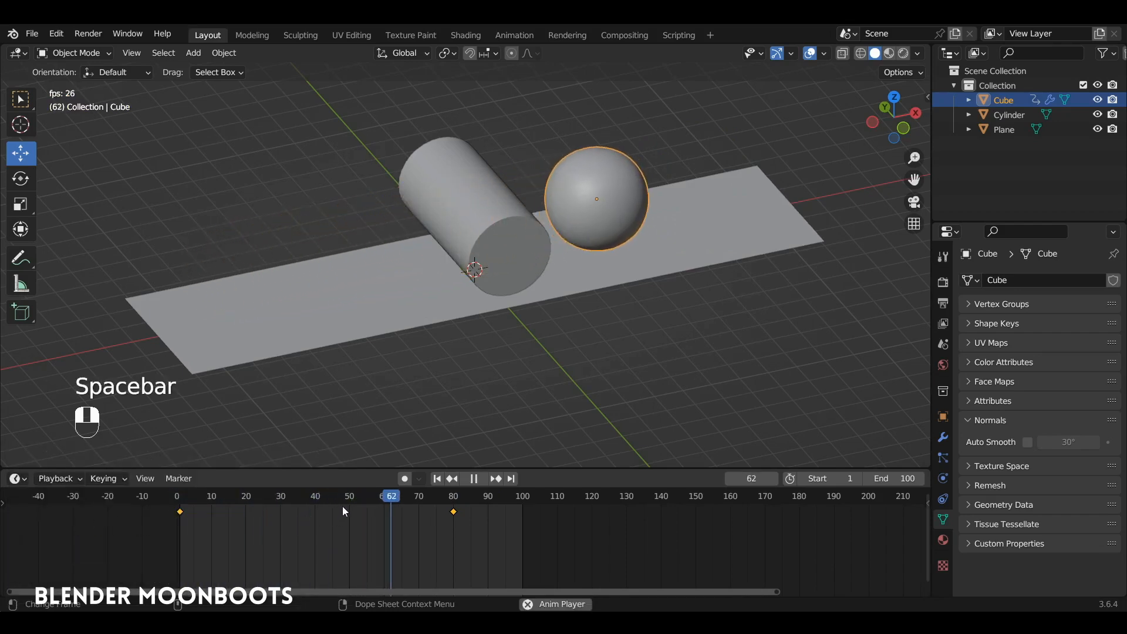
{"action": "key", "text": "space"}
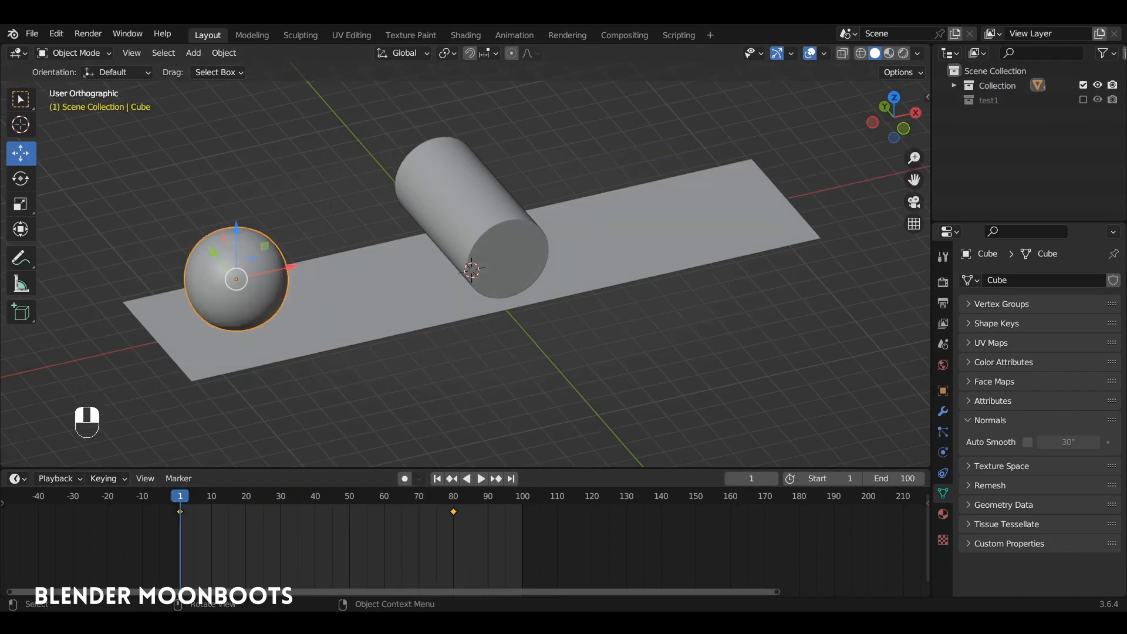
Step: Set the animation's end frame to 80 with the playhead at frame 1
{"action": "left_click_drag", "start_coordinate": [188, 498], "coordinate": [181, 526]}
{"action": "key", "text": "alt+e"}
{"action": "key", "text": "space"}
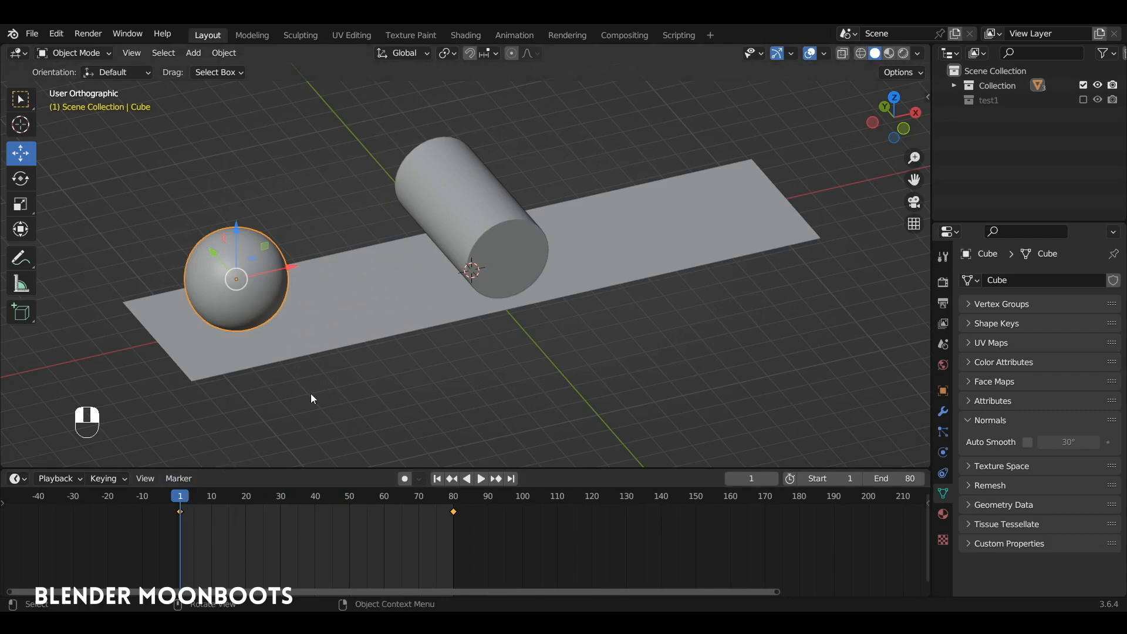
Step: Add a lattice, enlarge it about 3.7 times and a further 1.045 times, and place it around the ball in front view
{"action": "middle_click_drag", "start_coordinate": [312, 395], "coordinate": [375, 372]}
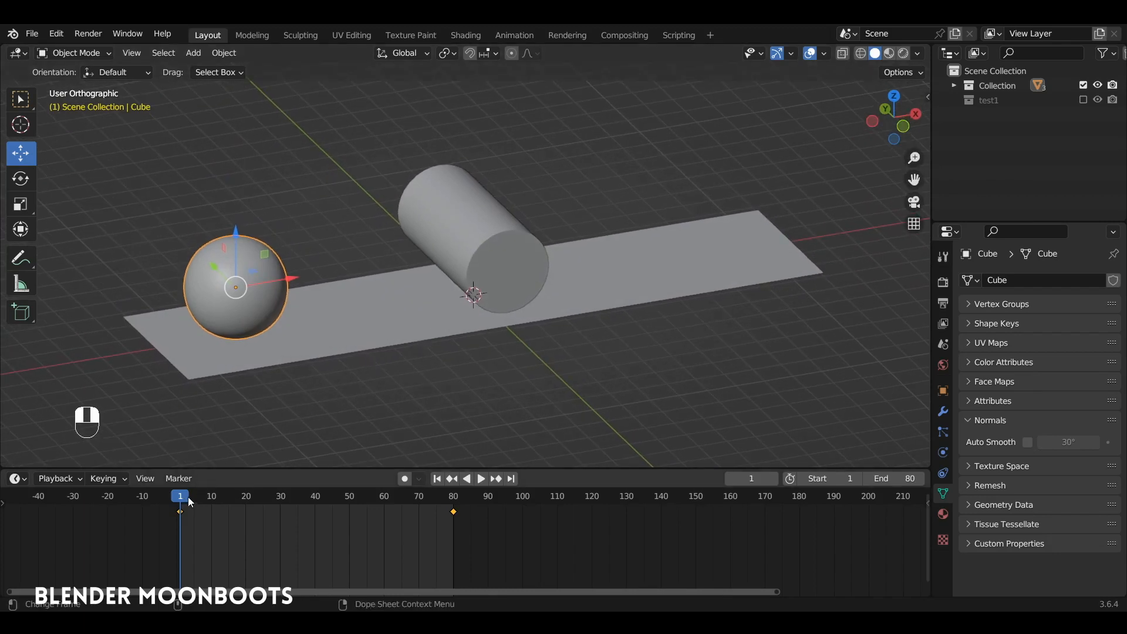
{"action": "key", "text": "shift+a"}
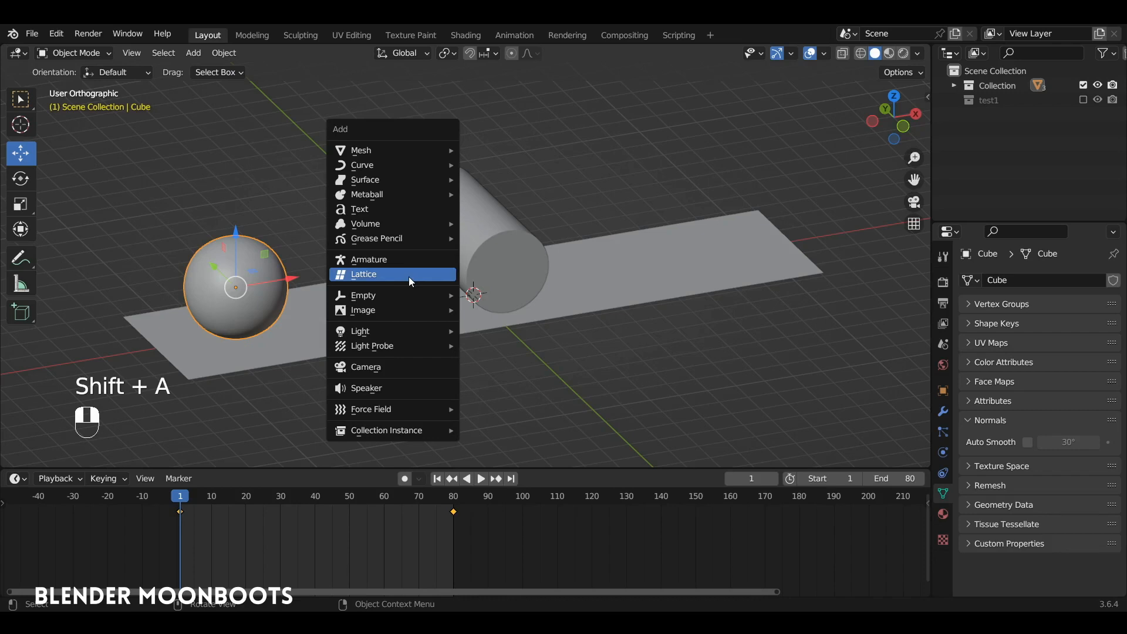
{"action": "left_click", "coordinate": [411, 282]}
{"action": "key", "text": "KP_1"}
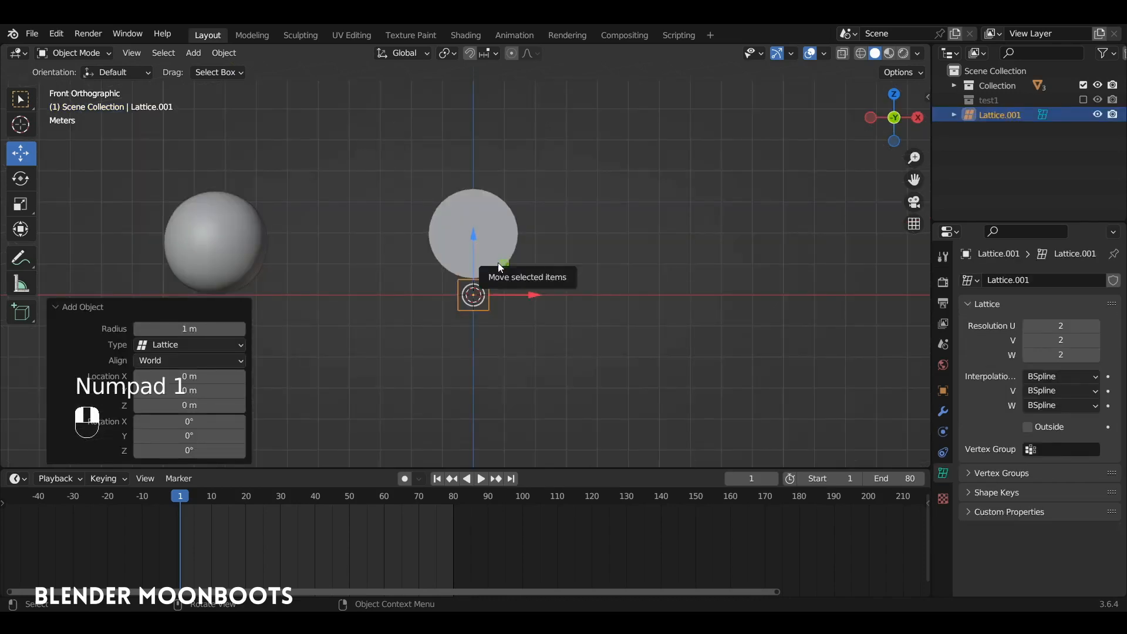
{"action": "key", "text": "s"}
{"action": "left_click", "coordinate": [611, 261]}
{"action": "key", "text": "g"}
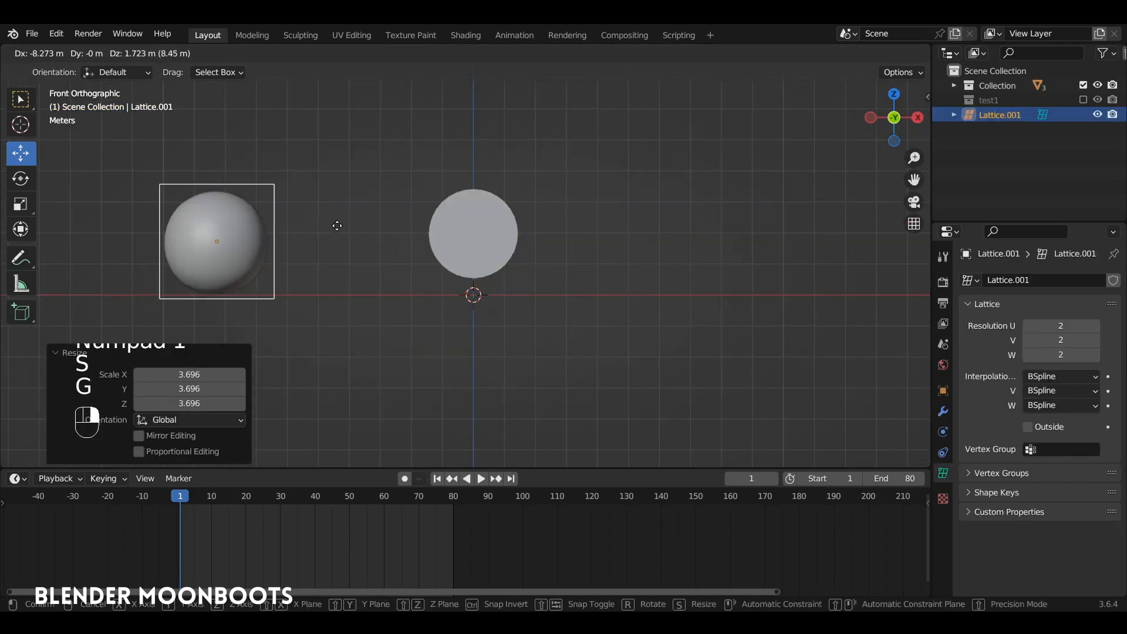
{"action": "left_click", "coordinate": [332, 227]}
{"action": "key", "text": "s"}
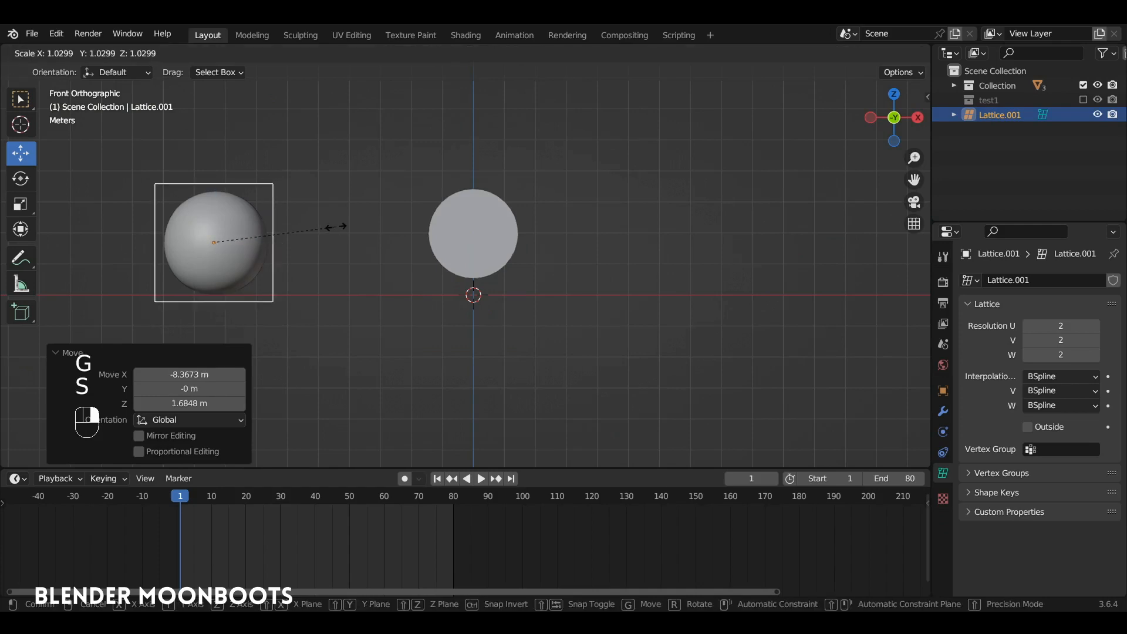
{"action": "left_click", "coordinate": [340, 231]}
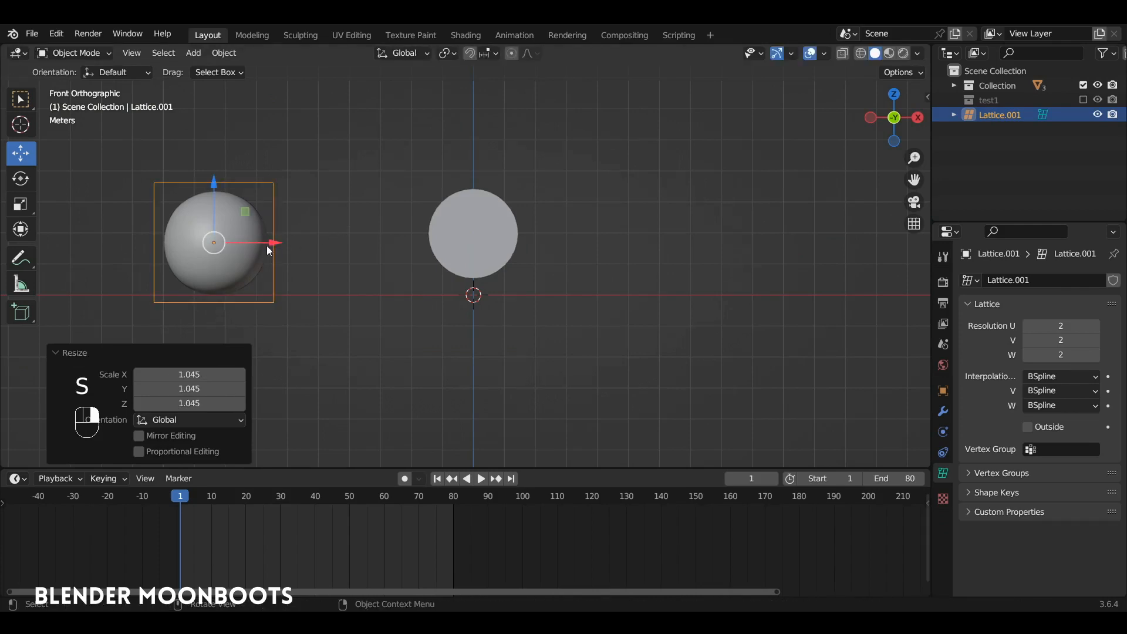
Step: Move the lattice about 9.16 m along X over the cylinder and set its U resolution to 4
{"action": "left_click_drag", "start_coordinate": [268, 249], "coordinate": [564, 270]}
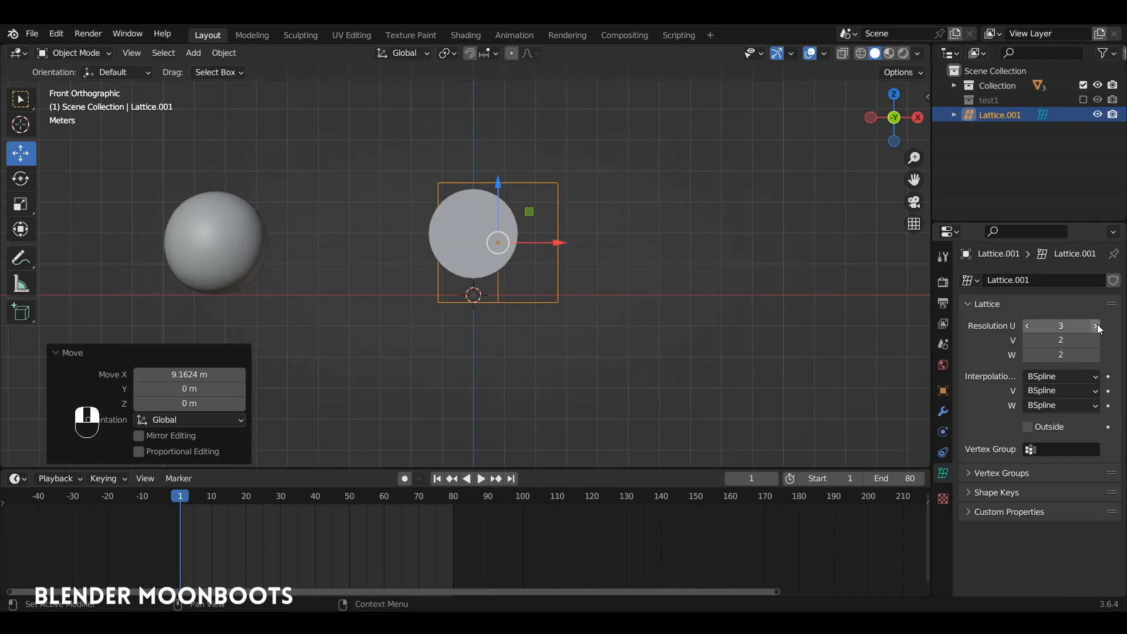
{"action": "left_click", "coordinate": [1095, 326]}
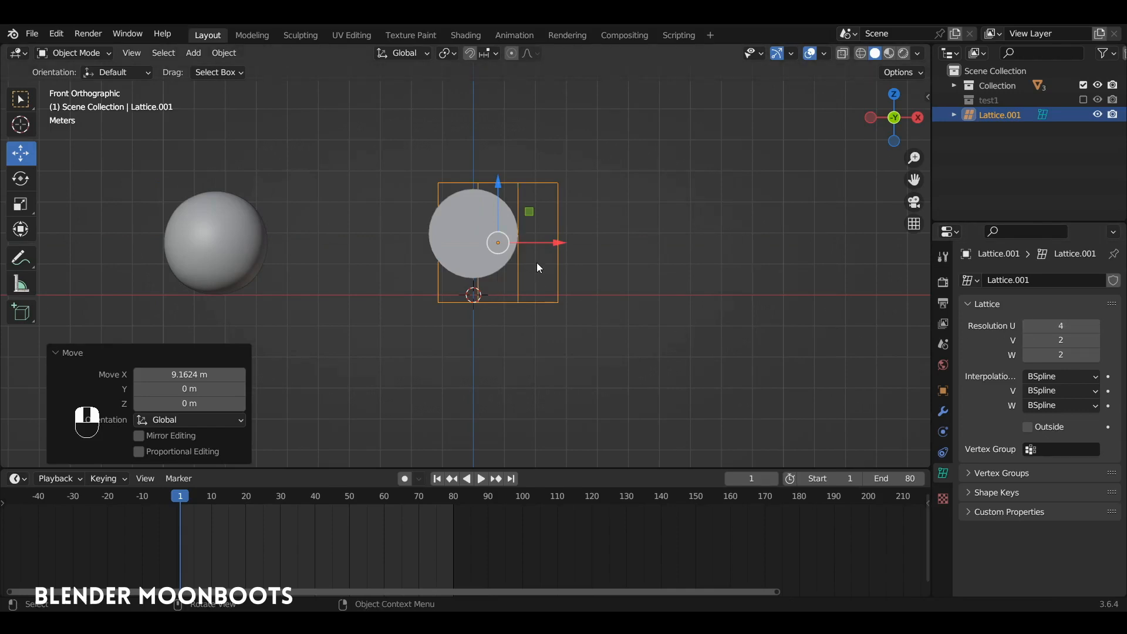
{"action": "mouse_move", "coordinate": [184, 505]}
{"action": "left_mouse_down"}
{"action": "mouse_move", "coordinate": [277, 497]}
{"action": "mouse_move", "coordinate": [179, 505]}
{"action": "left_mouse_up"}
Step: Add a Lattice modifier to the ball above its Subdivision modifier, with Lattice.001 as the deforming object
{"action": "left_click", "coordinate": [254, 262]}
{"action": "left_click", "coordinate": [943, 413]}
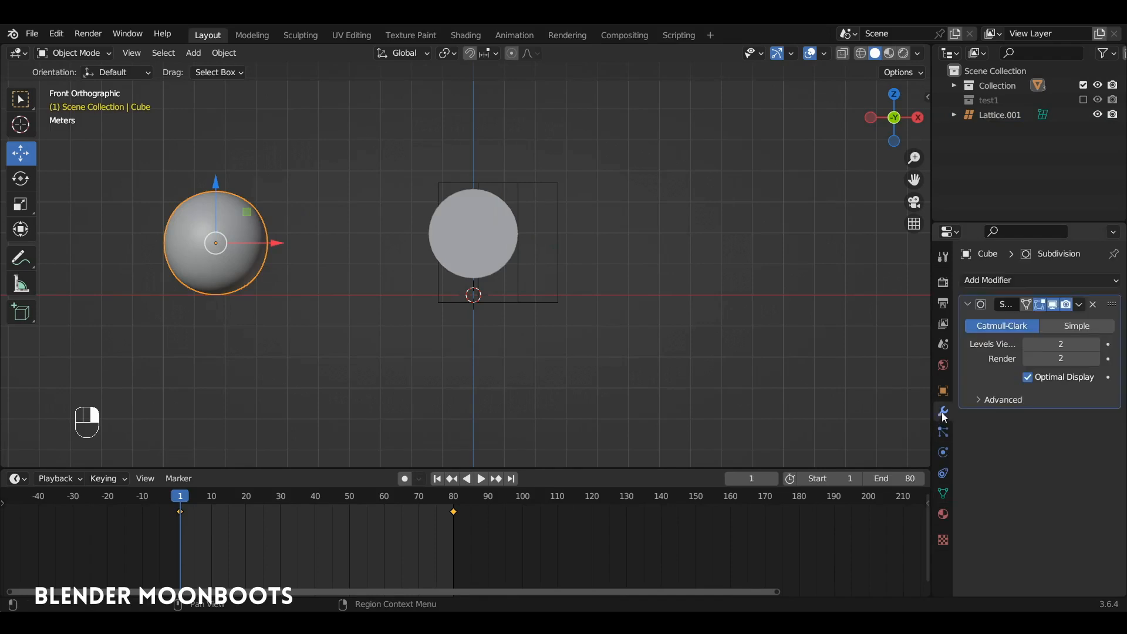
{"action": "left_click", "coordinate": [1012, 280]}
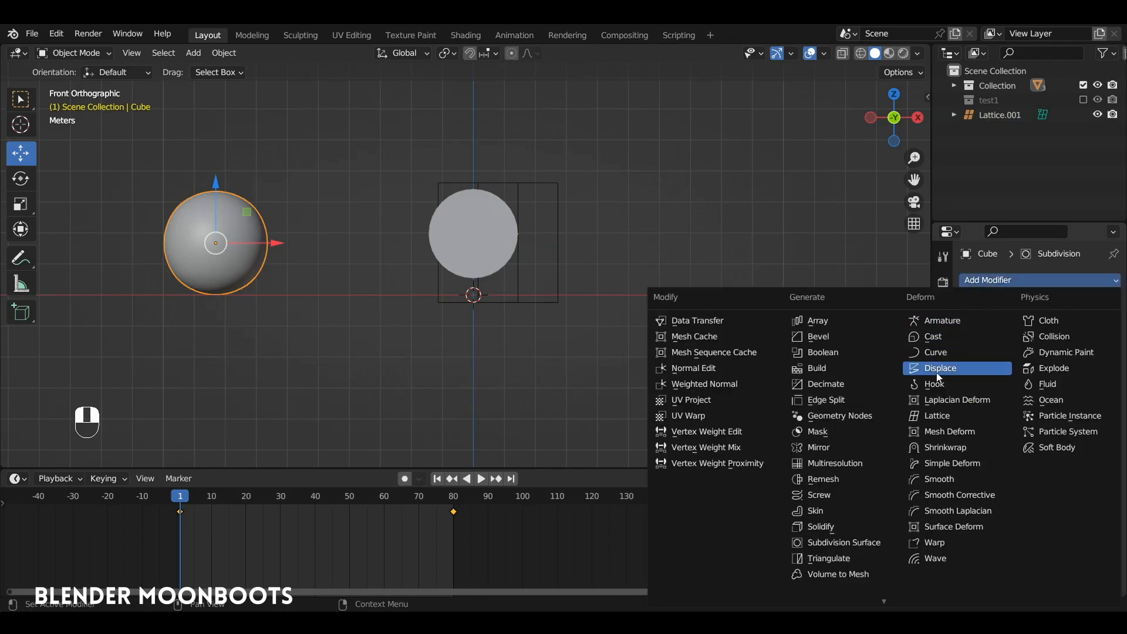
{"action": "left_click", "coordinate": [989, 418]}
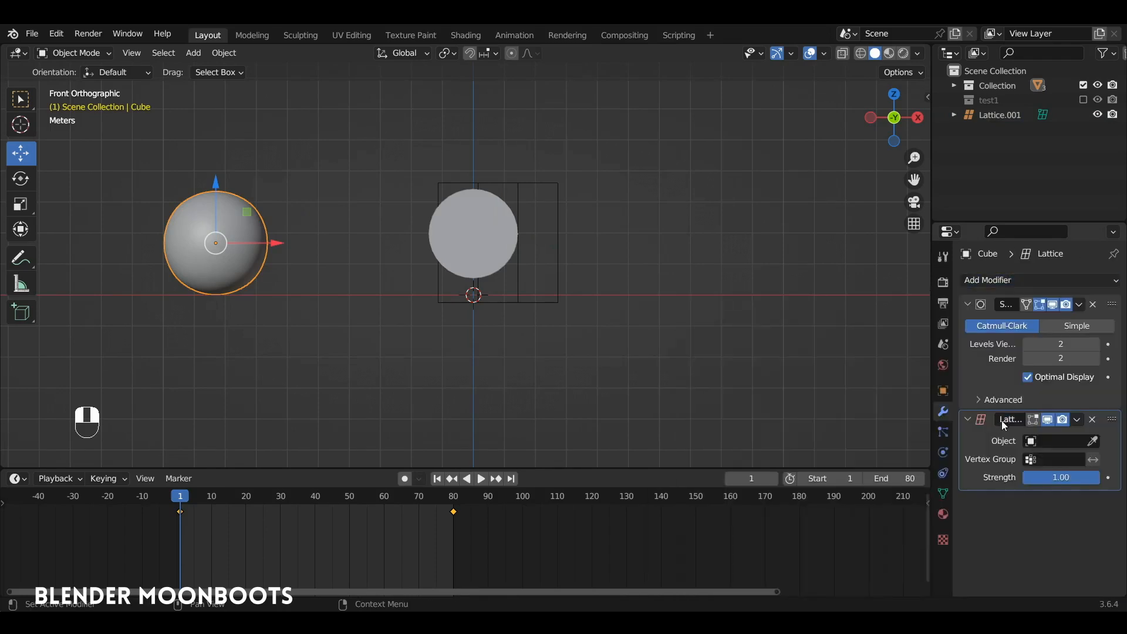
{"action": "left_click_drag", "start_coordinate": [1112, 413], "coordinate": [1111, 304]}
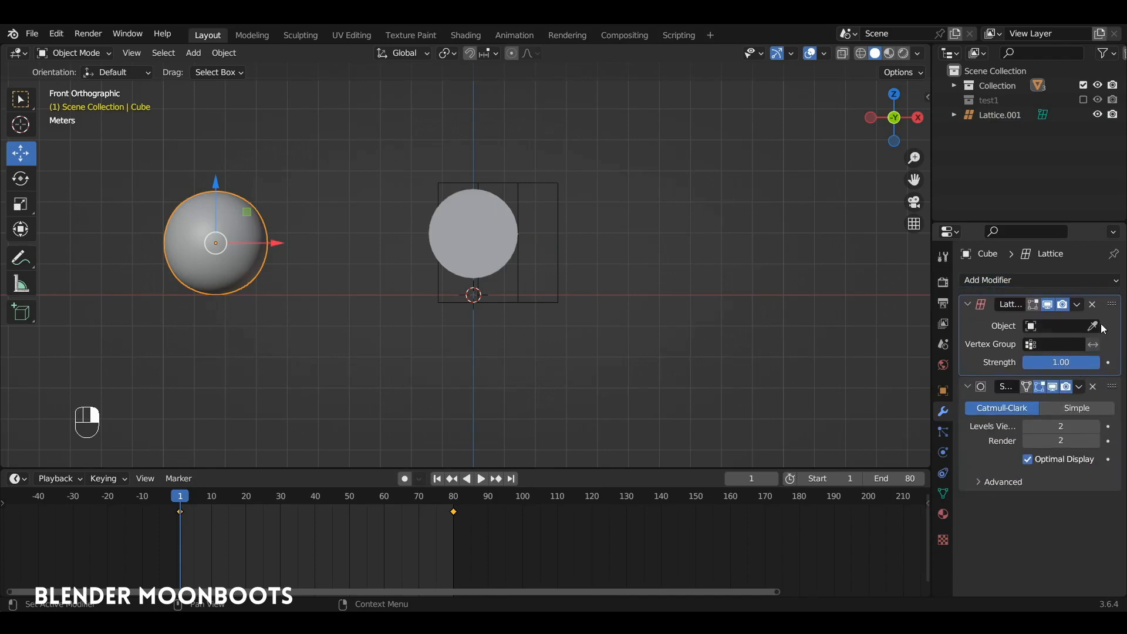
{"action": "left_click", "coordinate": [1094, 329]}
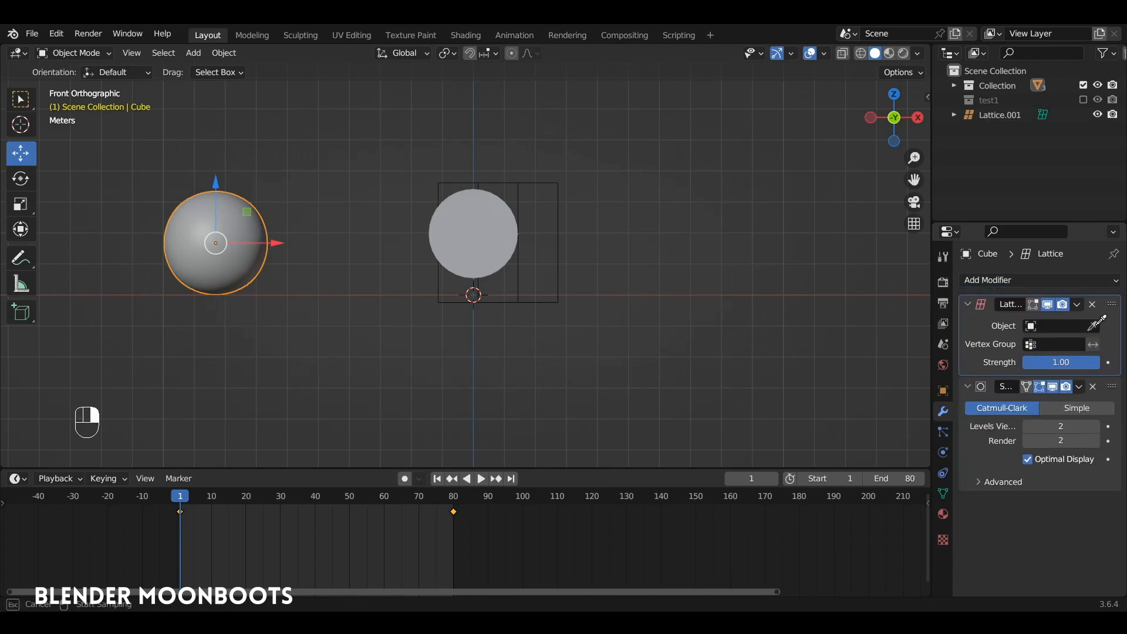
{"action": "left_click", "coordinate": [562, 217]}
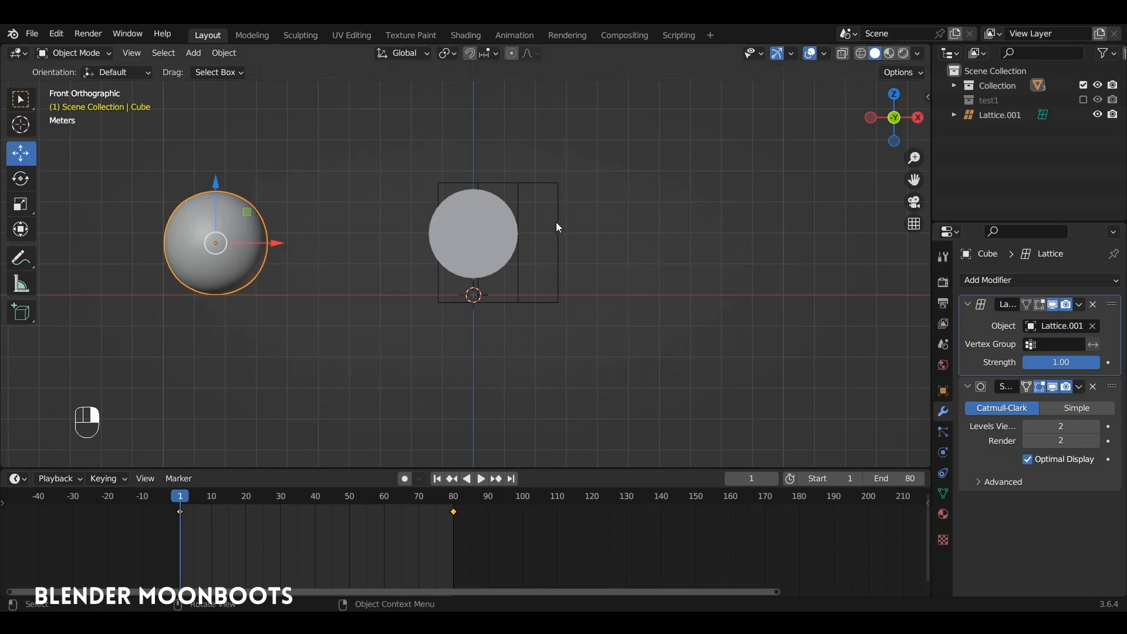
Step: At frame 30, lower the upper points of the lattice's last three columns about 1.95 m along Z
{"action": "left_click_drag", "start_coordinate": [182, 497], "coordinate": [280, 512]}
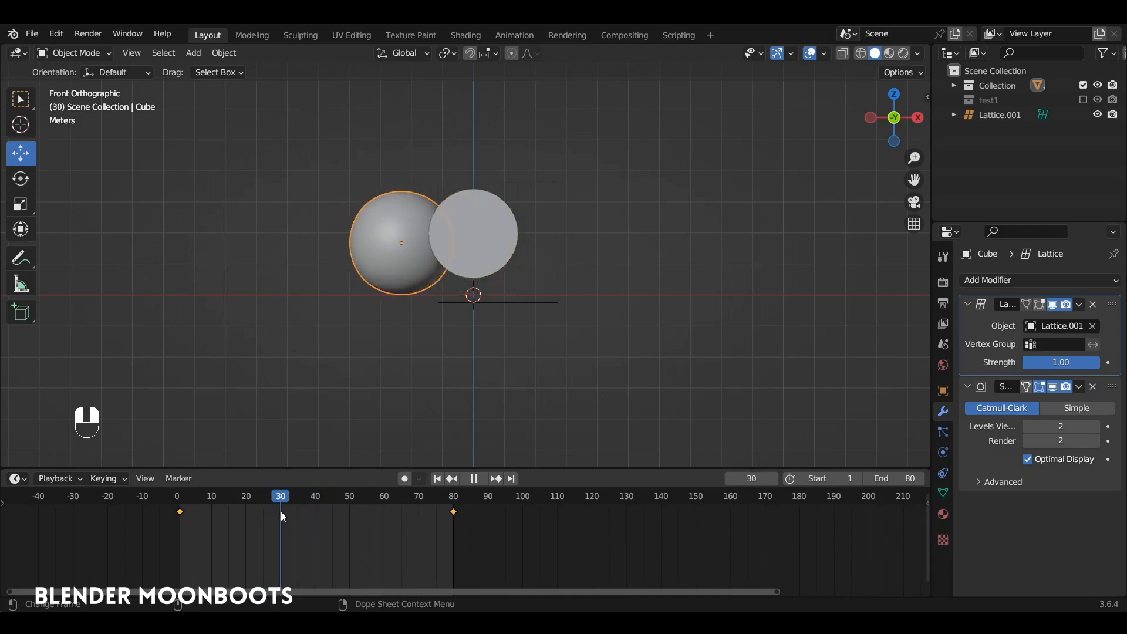
{"action": "key", "text": "space"}
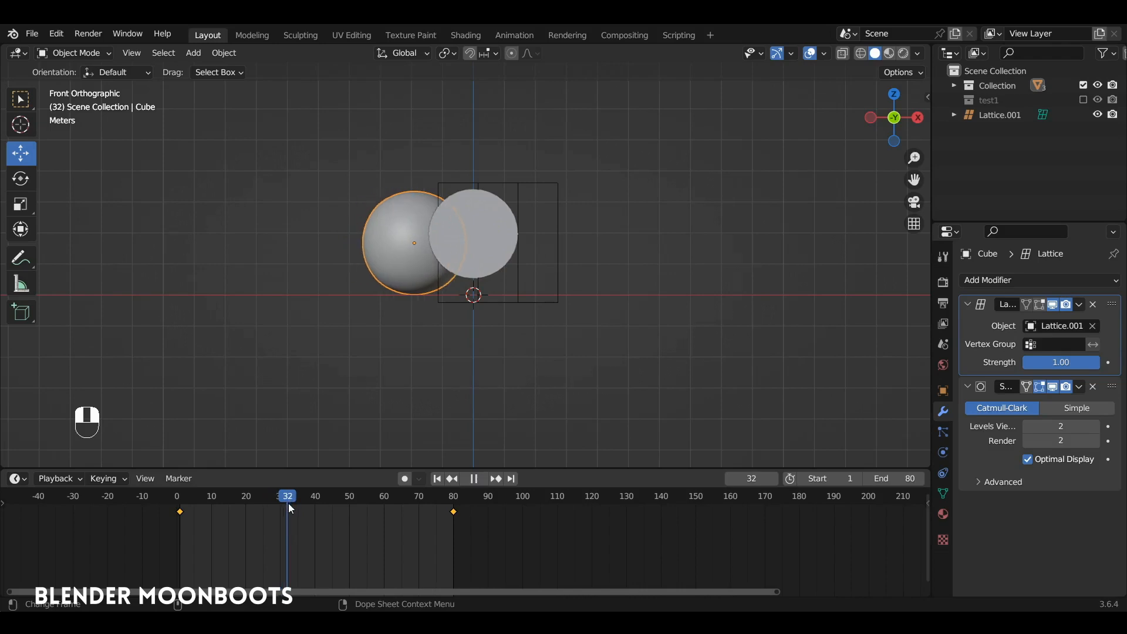
{"action": "key", "text": "space"}
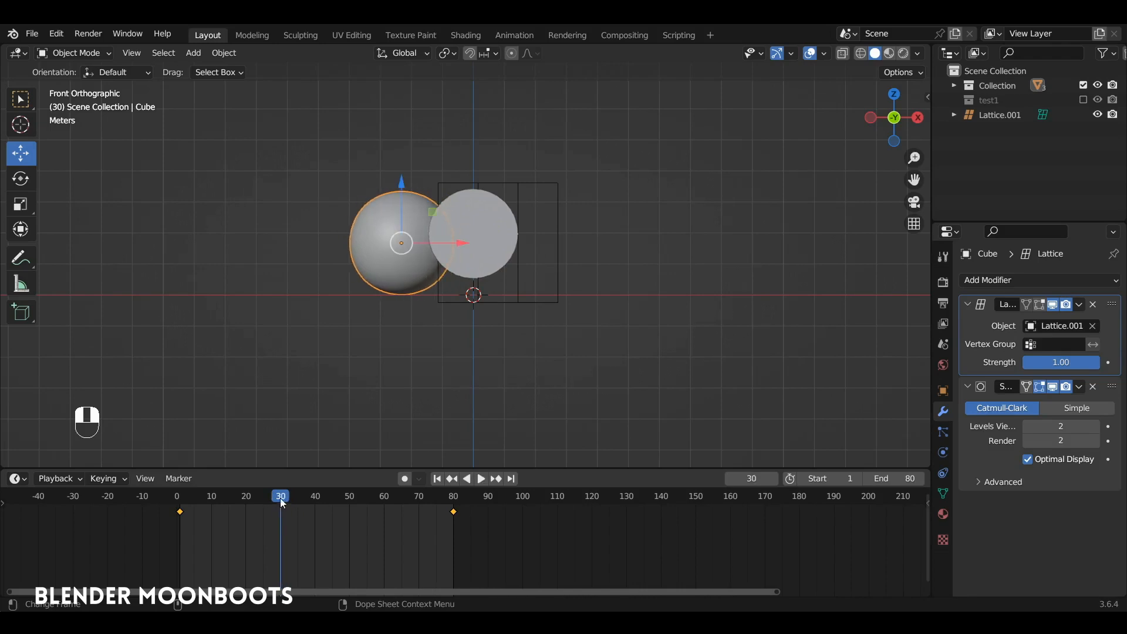
{"action": "left_click", "coordinate": [483, 301]}
{"action": "key", "text": "Tab"}
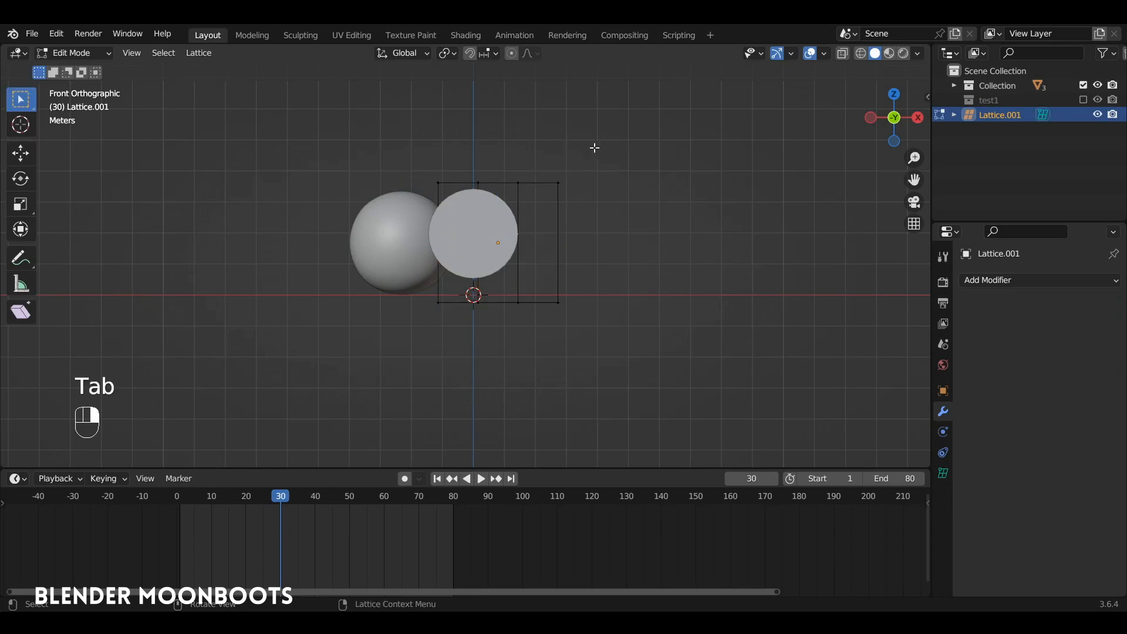
{"action": "left_click_drag", "start_coordinate": [617, 136], "coordinate": [461, 203]}
{"action": "key", "text": "shift+space"}
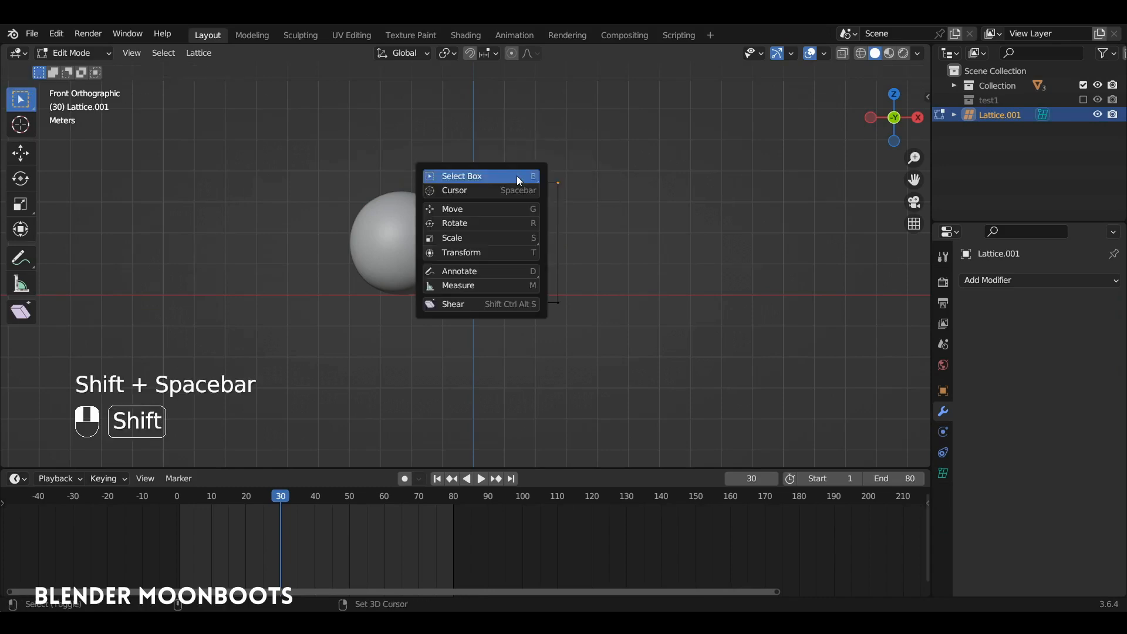
{"action": "left_click", "coordinate": [470, 211]}
{"action": "left_click_drag", "start_coordinate": [517, 152], "coordinate": [550, 187]}
{"action": "key", "text": "alt+z"}
{"action": "left_click_drag", "start_coordinate": [551, 187], "coordinate": [573, 201], "text": "ctrl+alt"}
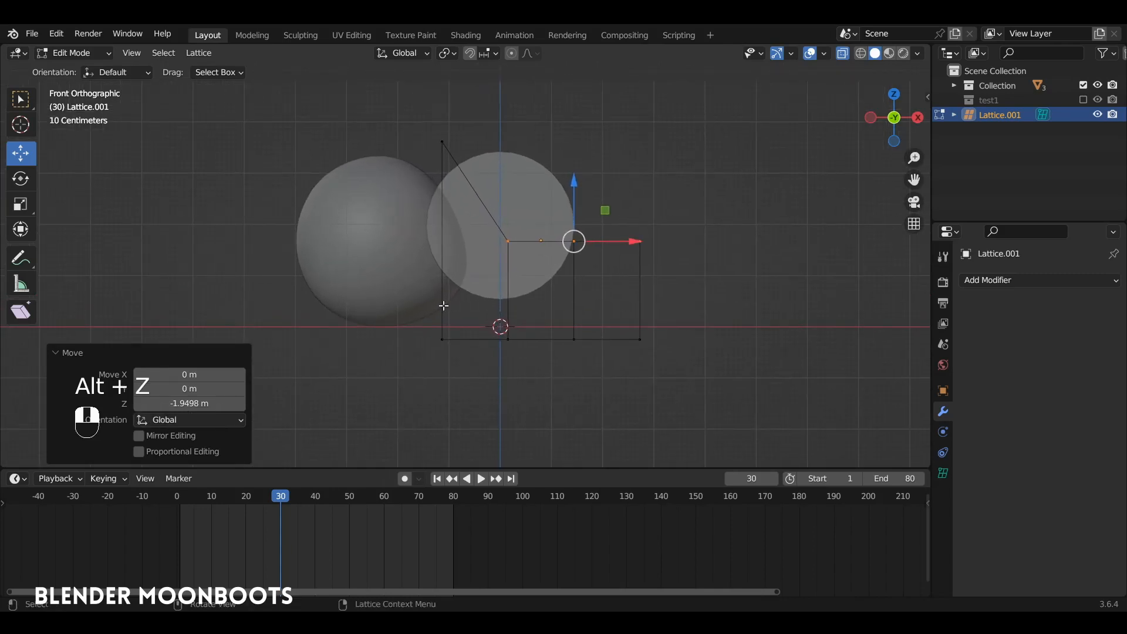
Step: At frame 38, lower the same lattice points about 1.18 m further and scrub the timeline to check the ball's deformation
{"action": "left_click_drag", "start_coordinate": [284, 501], "coordinate": [311, 493]}
{"action": "left_click_drag", "start_coordinate": [574, 193], "coordinate": [573, 242]}
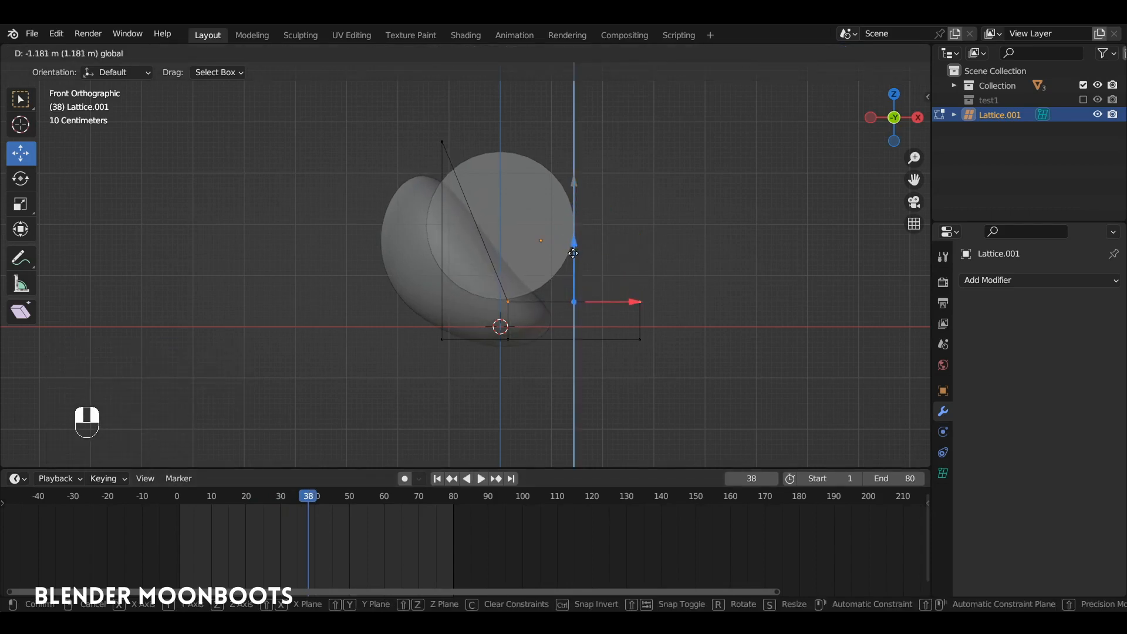
{"action": "left_click_drag", "start_coordinate": [573, 254], "coordinate": [573, 253]}
{"action": "left_click_drag", "start_coordinate": [308, 506], "coordinate": [359, 500]}
{"action": "key", "text": "alt+z"}
{"action": "left_click_drag", "start_coordinate": [444, 333], "coordinate": [492, 410], "text": "alt"}
{"action": "left_click_drag", "start_coordinate": [347, 521], "coordinate": [315, 496]}
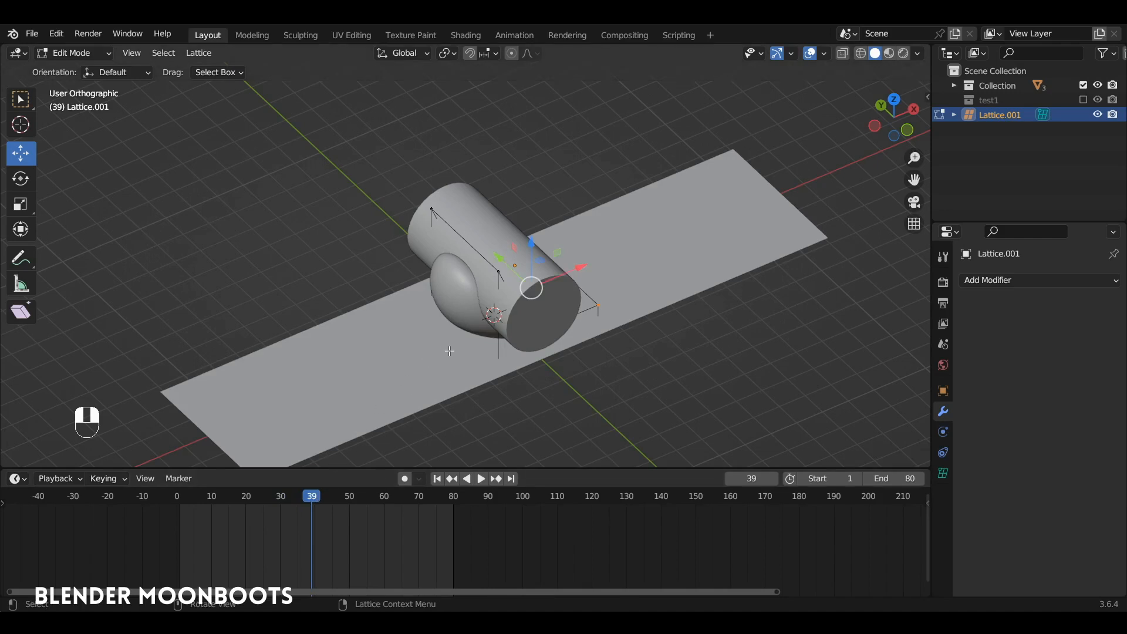
Step: In front view, move the upper points of the lattice's second column about -0.92 m along X
{"action": "key", "text": "KP_1"}
{"action": "key", "text": "Tab"}
{"action": "key", "text": "Tab"}
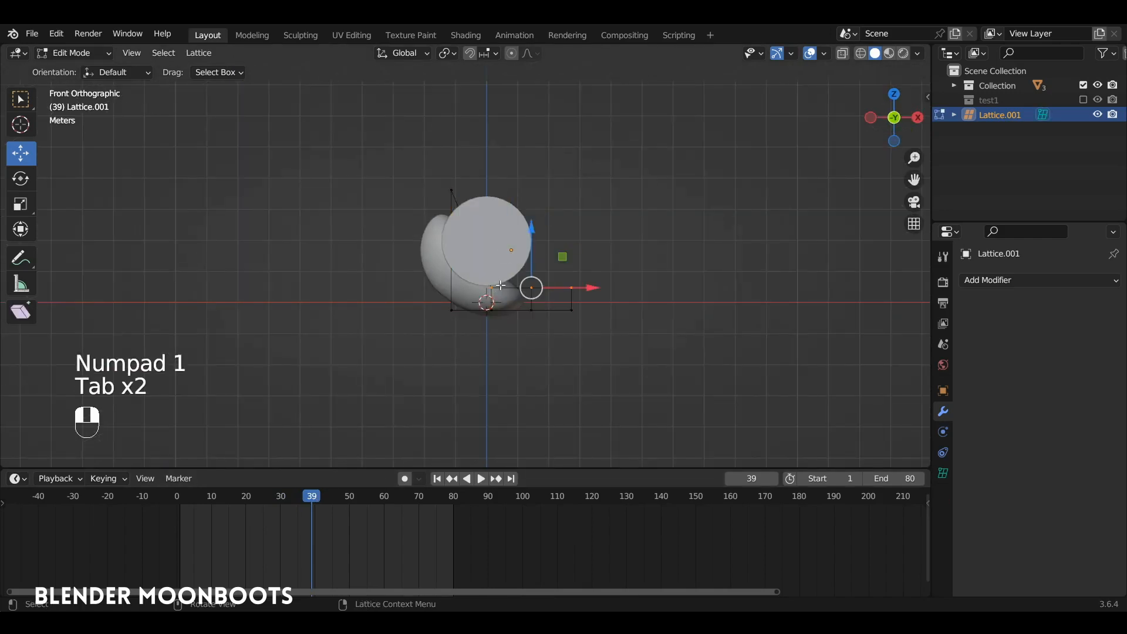
{"action": "key", "text": "alt+z"}
{"action": "left_click_drag", "start_coordinate": [510, 266], "coordinate": [483, 294]}
{"action": "left_click_drag", "start_coordinate": [551, 289], "coordinate": [516, 292]}
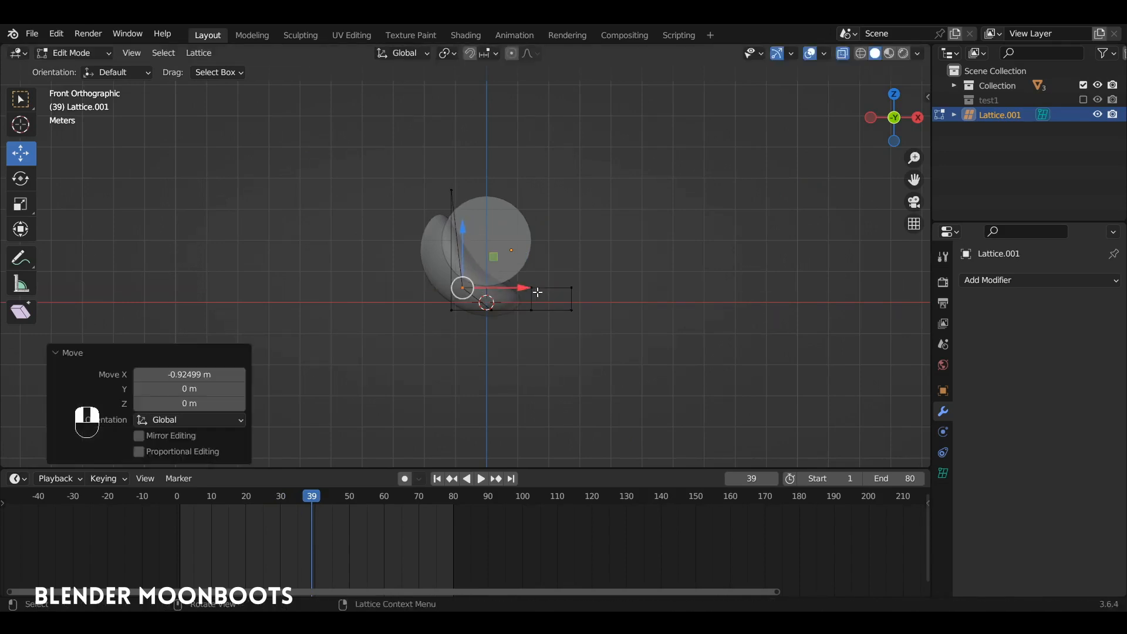
Step: At frame 42, move the lower points of the lattice's second column about -0.79 m along X and -0.15 m along Z
{"action": "mouse_move", "coordinate": [330, 495]}
{"action": "left_mouse_down"}
{"action": "mouse_move", "coordinate": [300, 475]}
{"action": "mouse_move", "coordinate": [321, 475]}
{"action": "left_mouse_up"}
{"action": "mouse_move", "coordinate": [473, 337]}
{"action": "left_mouse_down"}
{"action": "mouse_move", "coordinate": [496, 303]}
{"action": "mouse_move", "coordinate": [465, 342]}
{"action": "left_mouse_up"}
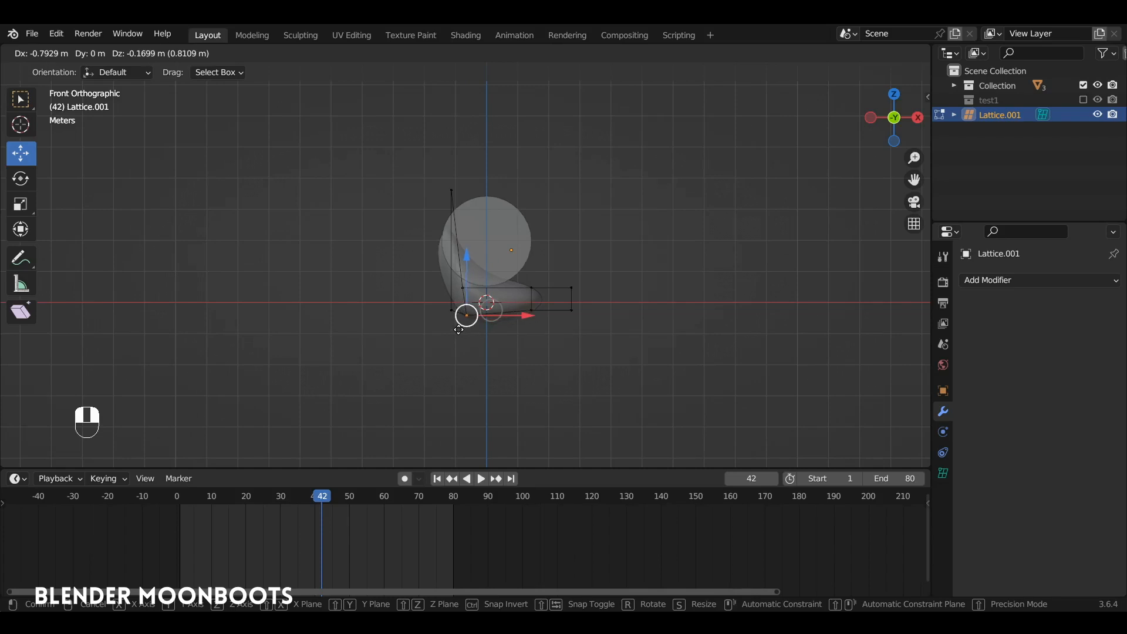
{"action": "left_click", "coordinate": [459, 330]}
{"action": "key", "text": "alt+z"}
{"action": "middle_click_drag", "start_coordinate": [458, 330], "coordinate": [336, 471]}
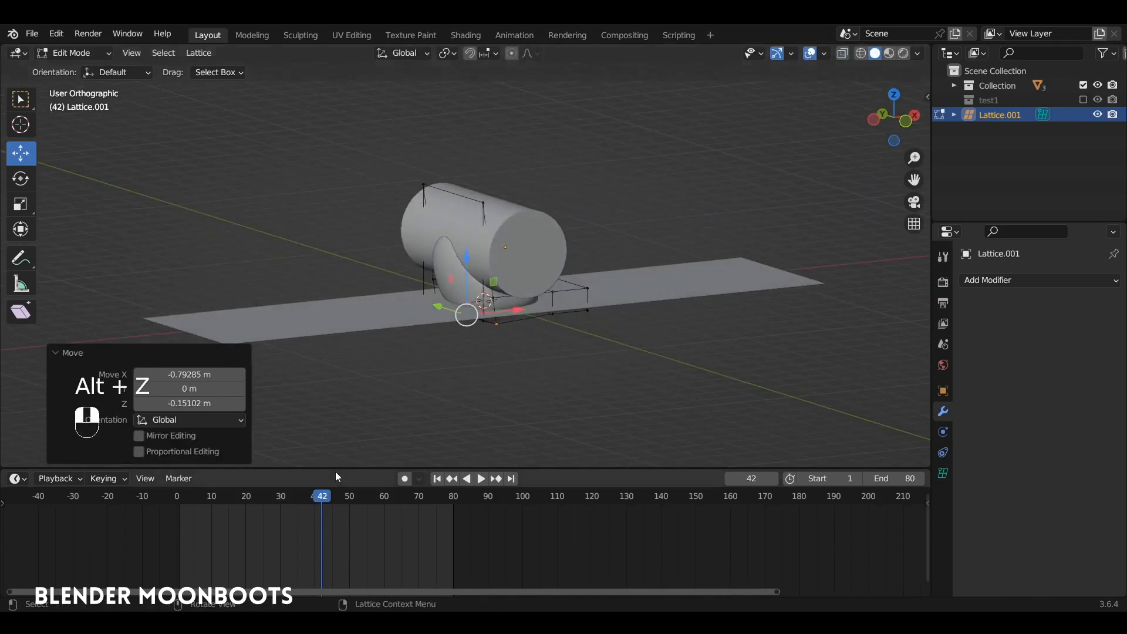
Step: At frame 39, shift the whole lattice object slightly in the negative X direction
{"action": "mouse_move", "coordinate": [332, 498]}
{"action": "left_mouse_down"}
{"action": "mouse_move", "coordinate": [280, 504]}
{"action": "mouse_move", "coordinate": [311, 502]}
{"action": "left_mouse_up"}
{"action": "key", "text": "Tab"}
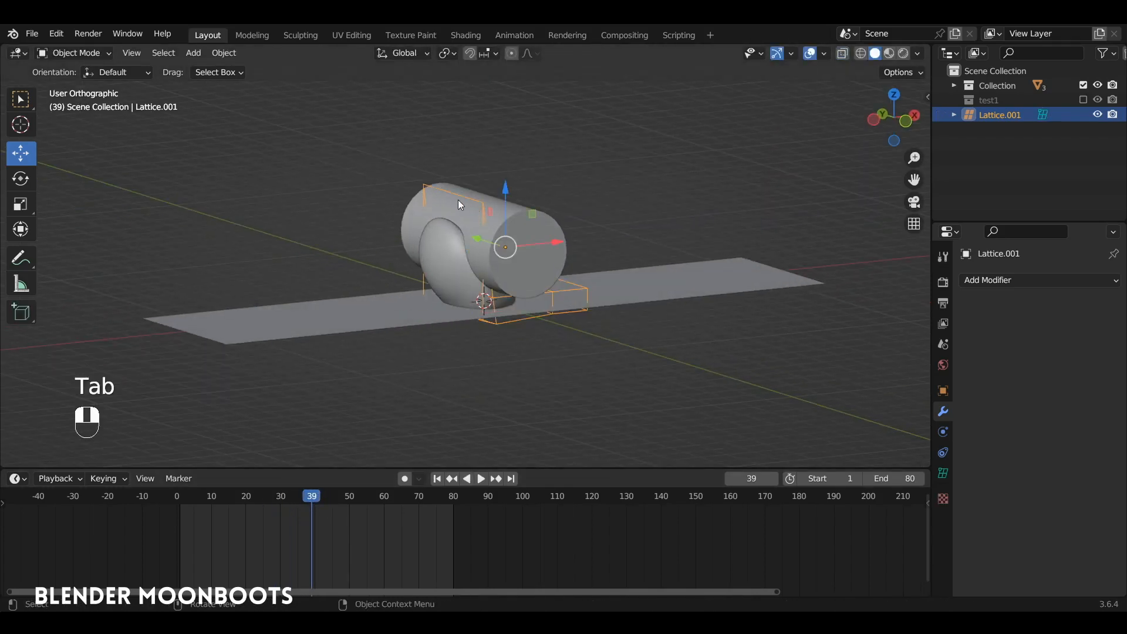
{"action": "left_click_drag", "start_coordinate": [541, 244], "coordinate": [534, 247]}
Step: At frame 55, lower the flattened lattice points on the cylinder's exit side by 0.136 m along Z
{"action": "left_click_drag", "start_coordinate": [311, 500], "coordinate": [491, 304]}
{"action": "key", "text": "KP_1"}
{"action": "key", "text": "Tab"}
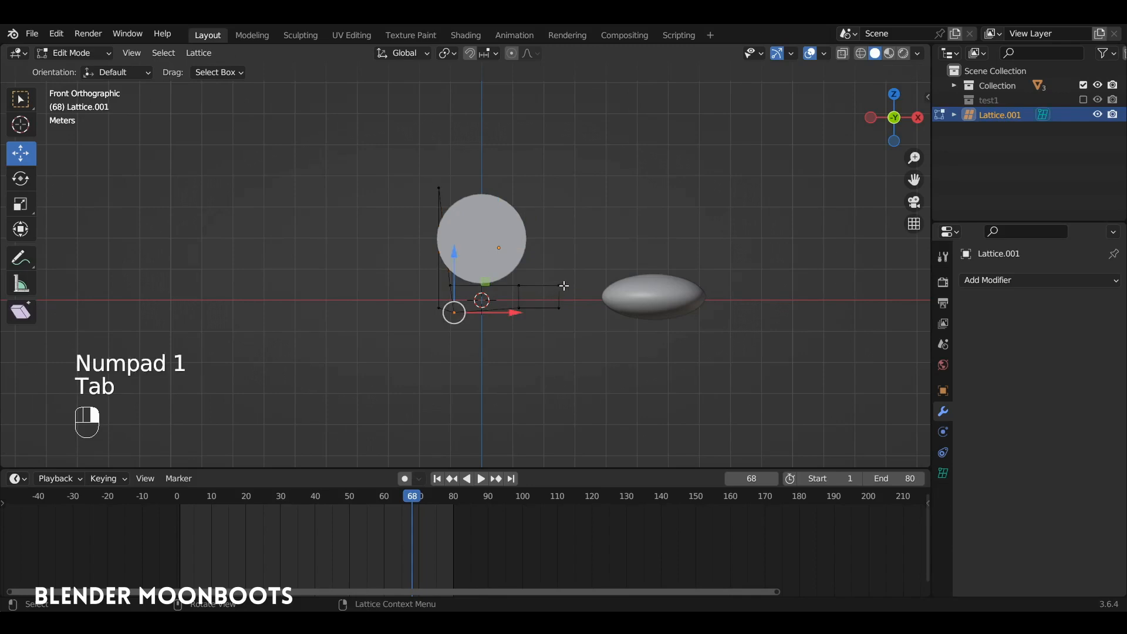
{"action": "left_click_drag", "start_coordinate": [394, 505], "coordinate": [367, 499]}
{"action": "left_click_drag", "start_coordinate": [531, 305], "coordinate": [500, 294], "text": "alt+shift"}
{"action": "left_click_drag", "start_coordinate": [510, 281], "coordinate": [518, 256], "text": "ctrl+alt"}
{"action": "left_click_drag", "start_coordinate": [604, 256], "coordinate": [441, 329]}
{"action": "left_click_drag", "start_coordinate": [531, 254], "coordinate": [538, 354]}
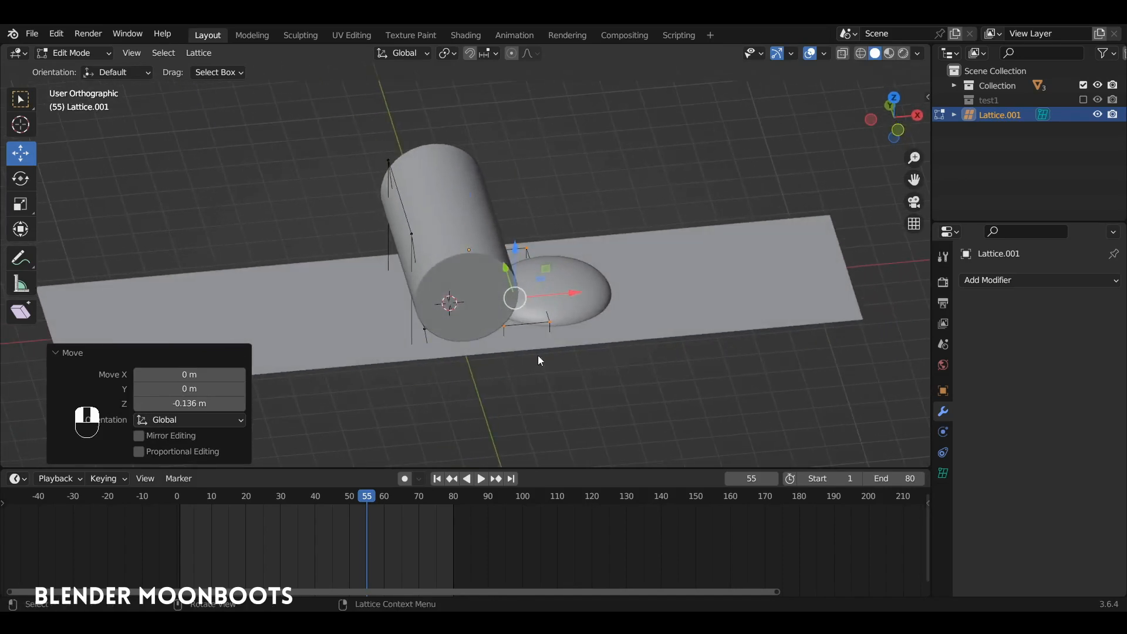
Step: At frame 38, move the lattice object about -0.09 m along X and scrub through the frames beyond the cylinder
{"action": "key", "text": "Tab"}
{"action": "left_click_drag", "start_coordinate": [320, 500], "coordinate": [308, 504]}
{"action": "left_click_drag", "start_coordinate": [512, 248], "coordinate": [508, 251]}
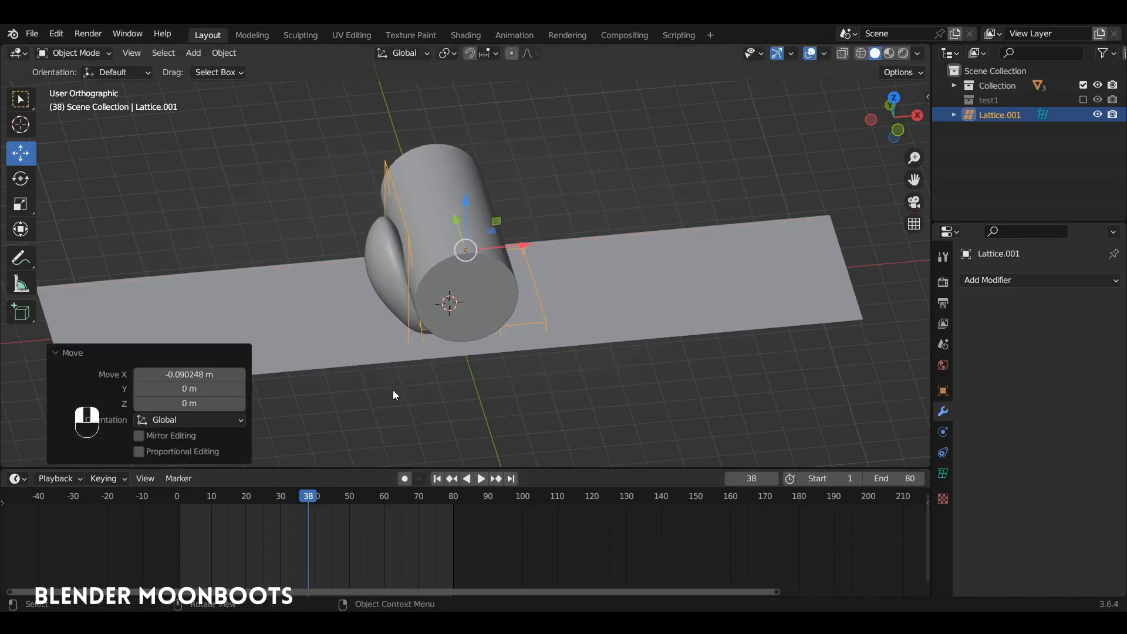
{"action": "left_click_drag", "start_coordinate": [309, 499], "coordinate": [381, 496]}
{"action": "left_click_drag", "start_coordinate": [473, 345], "coordinate": [489, 376], "text": "alt"}
{"action": "scroll", "coordinate": [491, 366], "scroll_direction": "down", "scroll_amount": 1}
{"action": "left_click_drag", "start_coordinate": [380, 499], "coordinate": [400, 474]}
Step: Insert a Scale keyframe for the ball at frame 33
{"action": "left_click", "coordinate": [568, 248]}
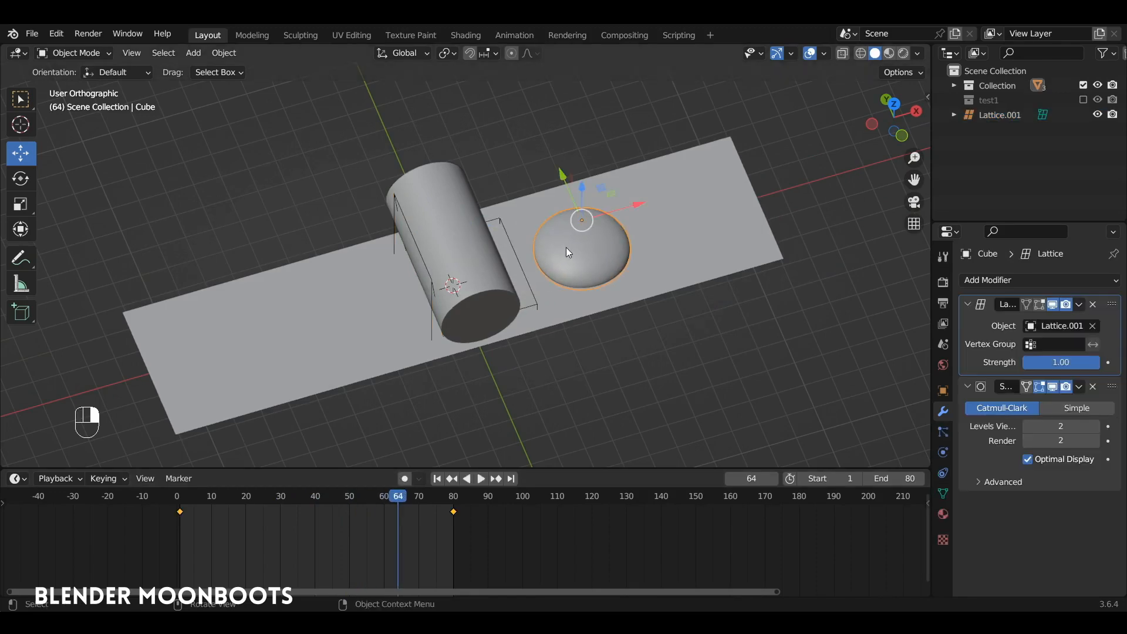
{"action": "middle_click_drag", "start_coordinate": [552, 290], "coordinate": [529, 306], "text": "alt"}
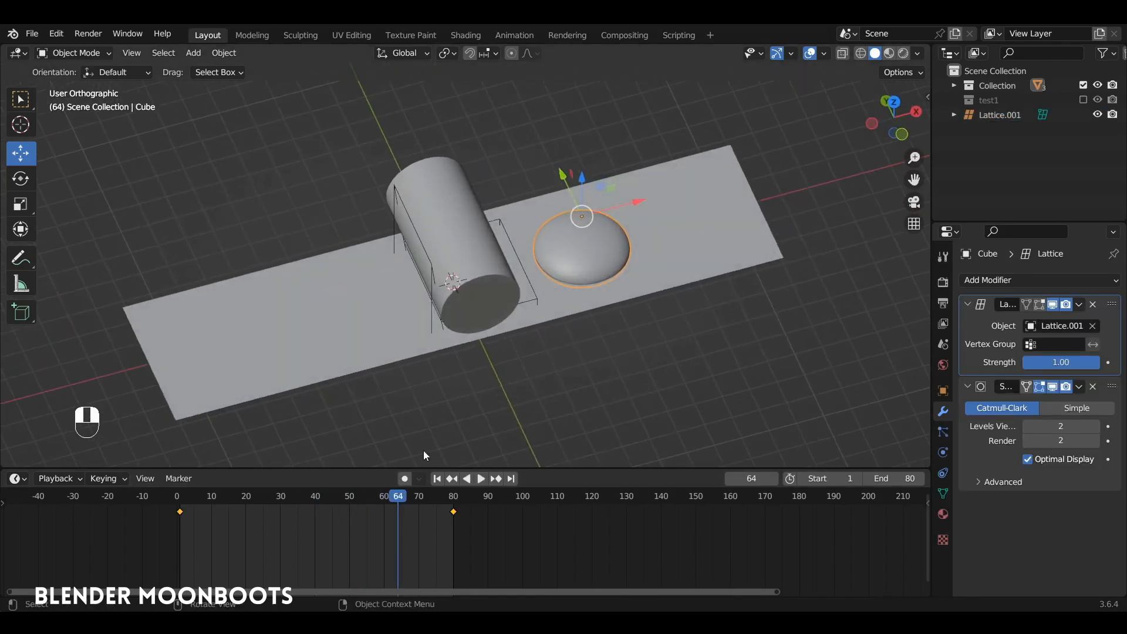
{"action": "left_click_drag", "start_coordinate": [396, 497], "coordinate": [290, 519]}
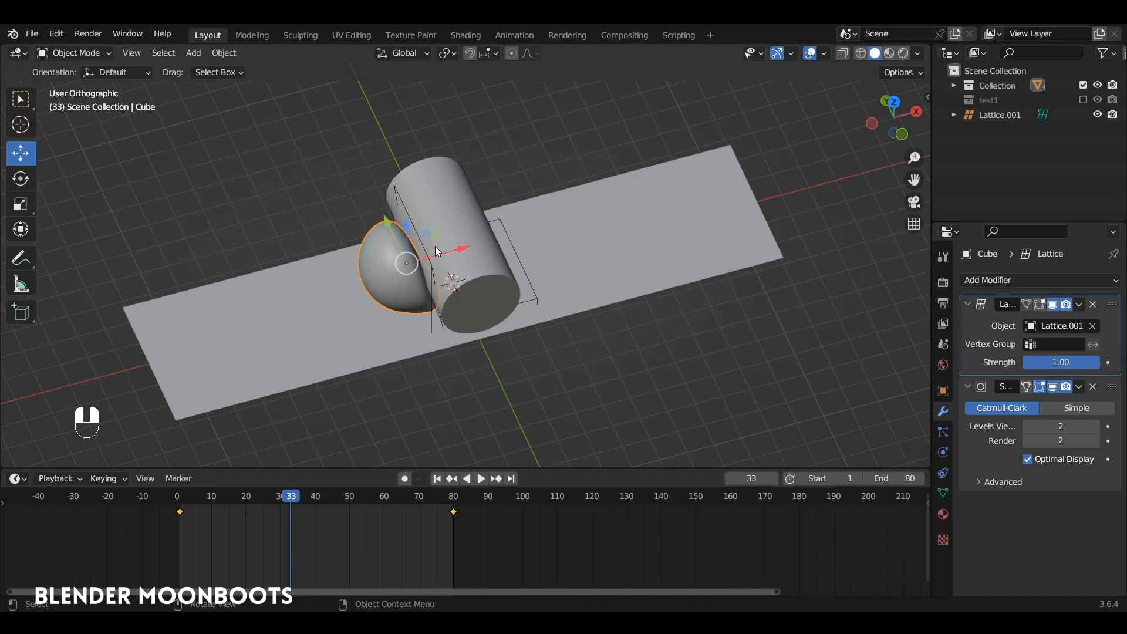
{"action": "key", "text": "i"}
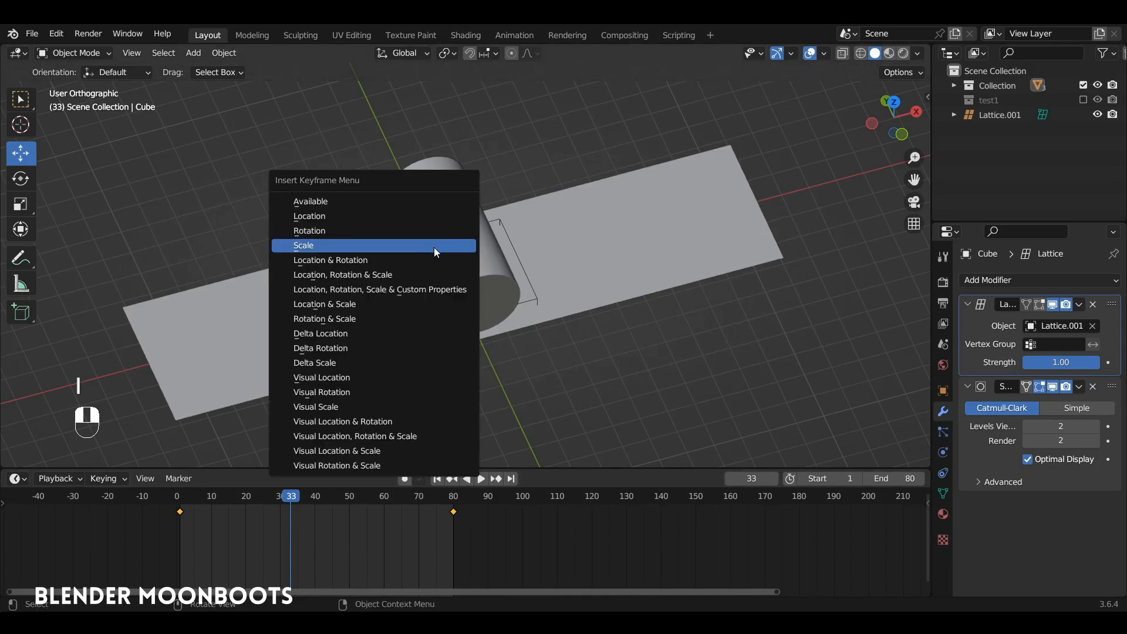
{"action": "left_click", "coordinate": [435, 248]}
Step: At frame 41, scale the ball by about 1.397 in X and Y only and insert a Scale keyframe
{"action": "key", "text": "space"}
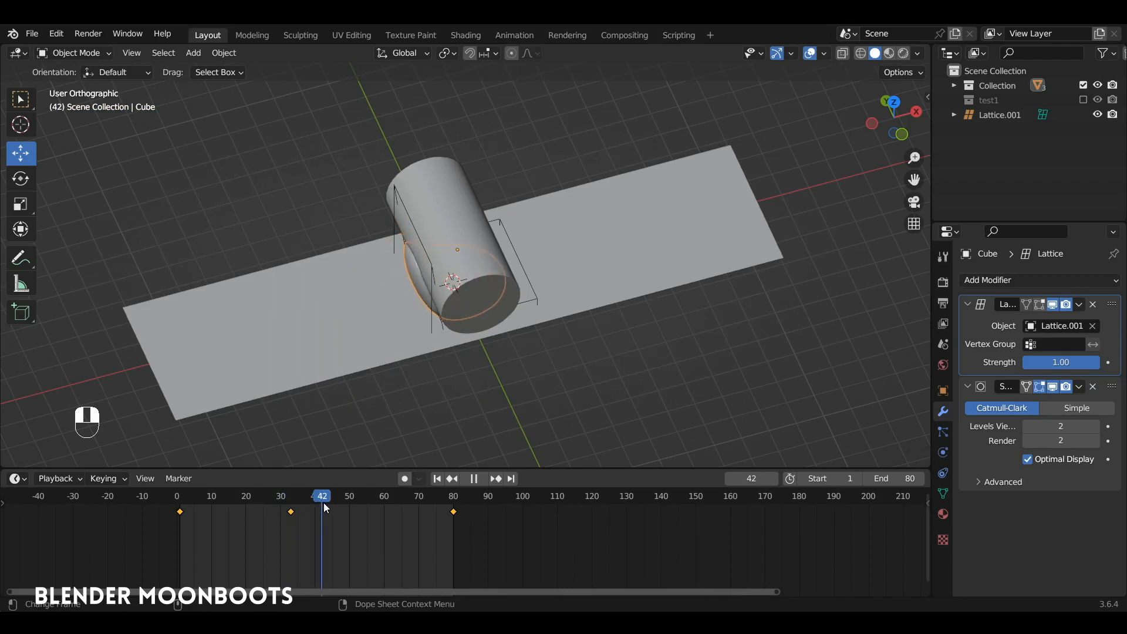
{"action": "mouse_move", "coordinate": [336, 503]}
{"action": "left_mouse_down"}
{"action": "mouse_move", "coordinate": [381, 501]}
{"action": "mouse_move", "coordinate": [322, 497]}
{"action": "left_mouse_up"}
{"action": "key", "text": "space"}
{"action": "key", "text": "s"}
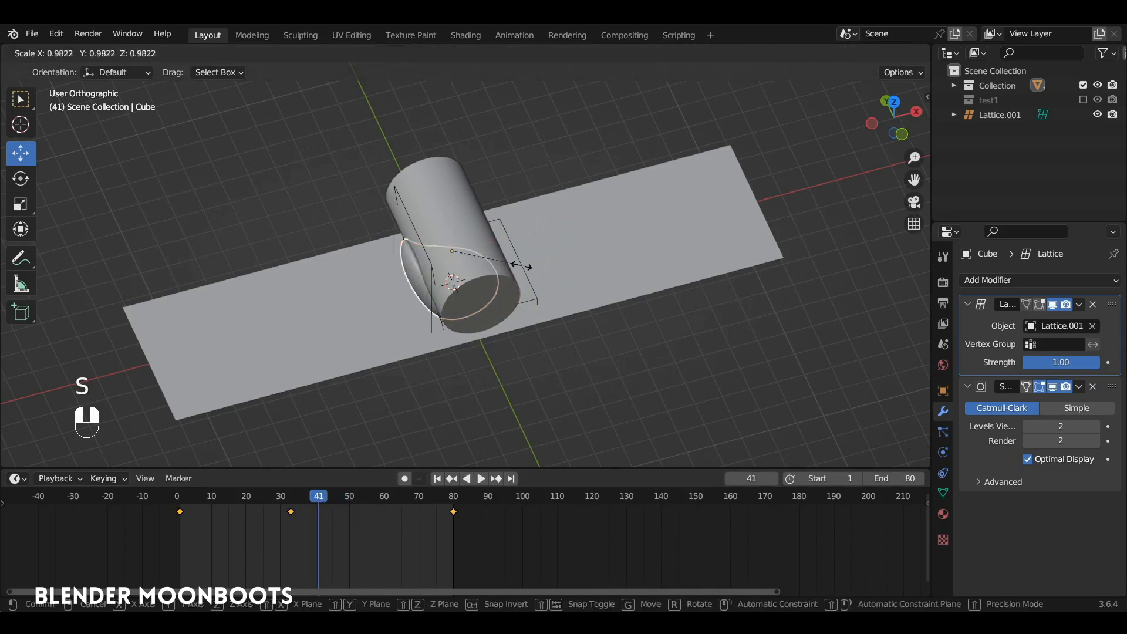
{"action": "key", "text": "shift+z"}
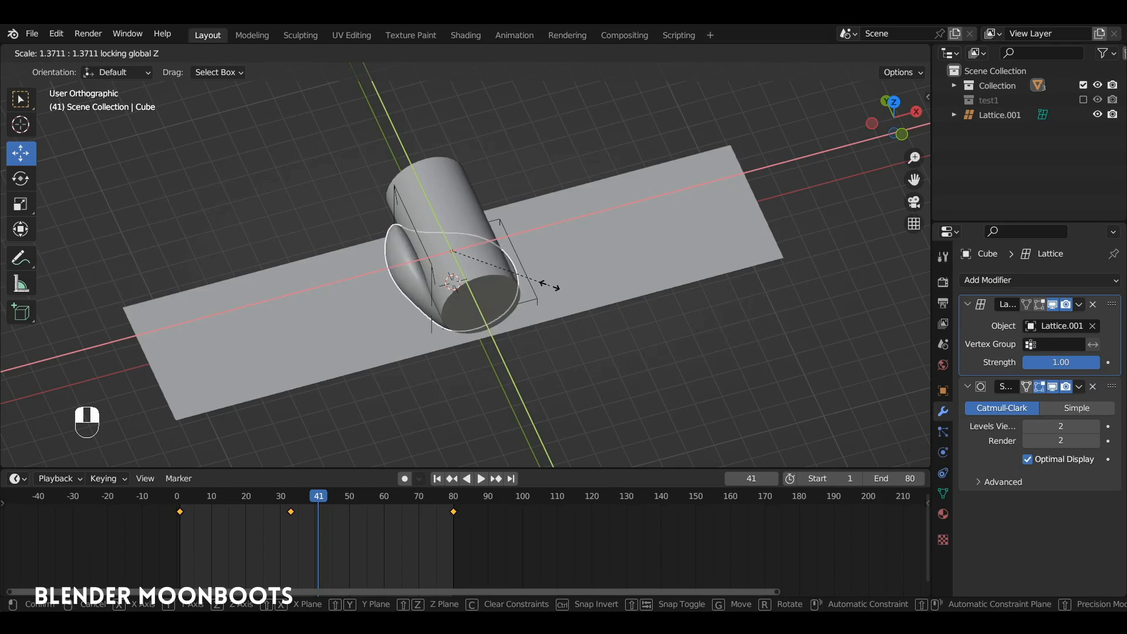
{"action": "left_click", "coordinate": [549, 288]}
{"action": "key", "text": "i"}
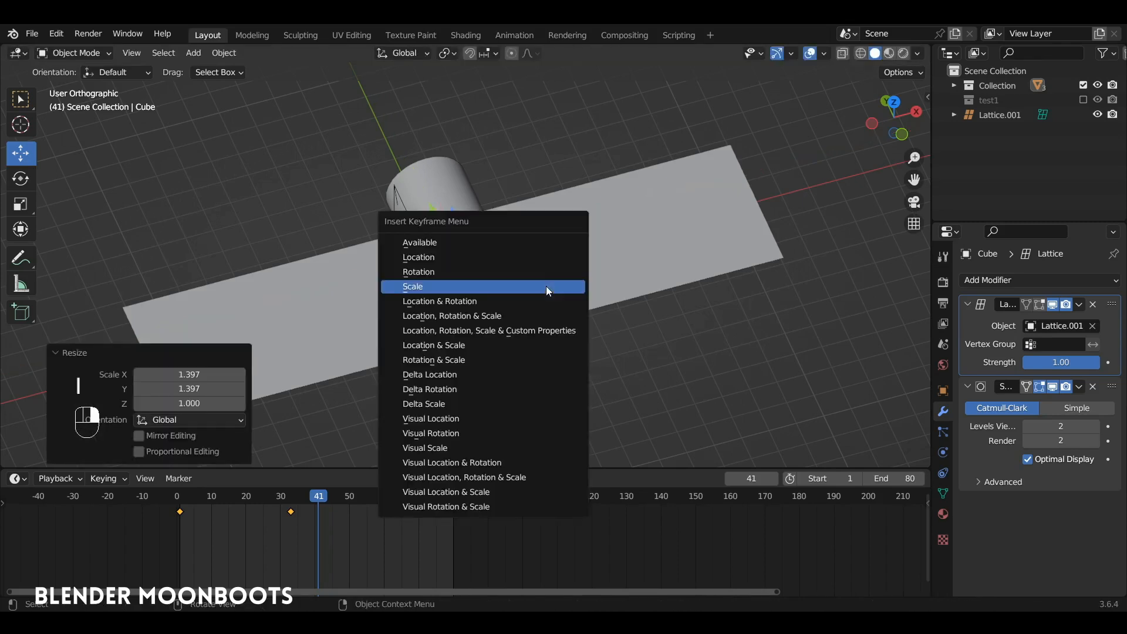
{"action": "left_click", "coordinate": [547, 286]}
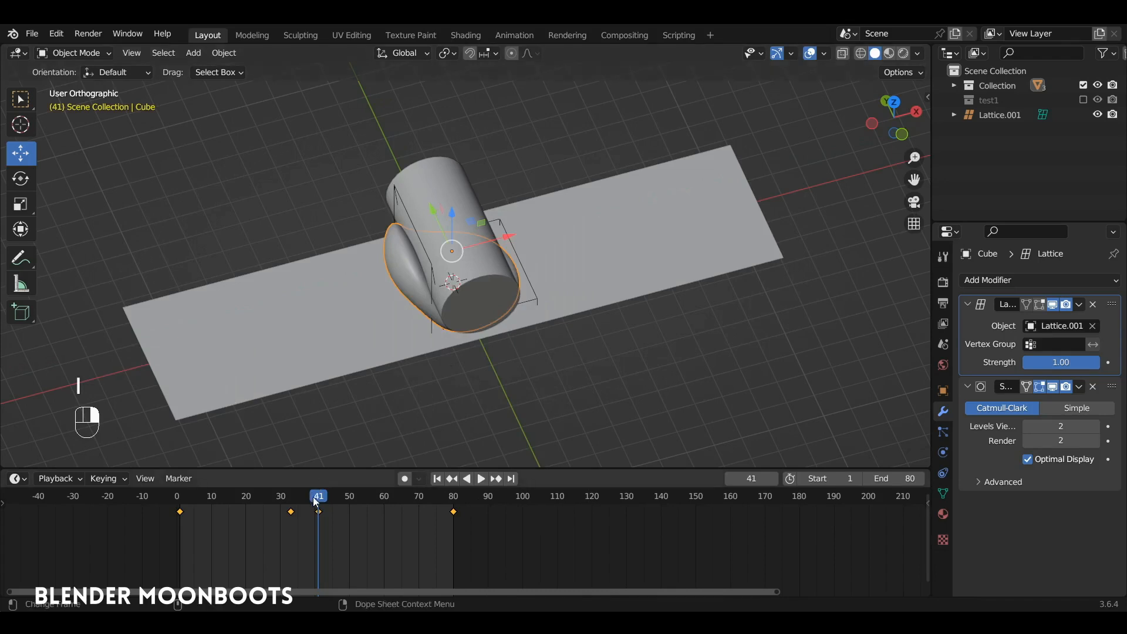
Step: Play and scrub the animation to examine how the ball squashes under the cylinder
{"action": "key", "text": "space"}
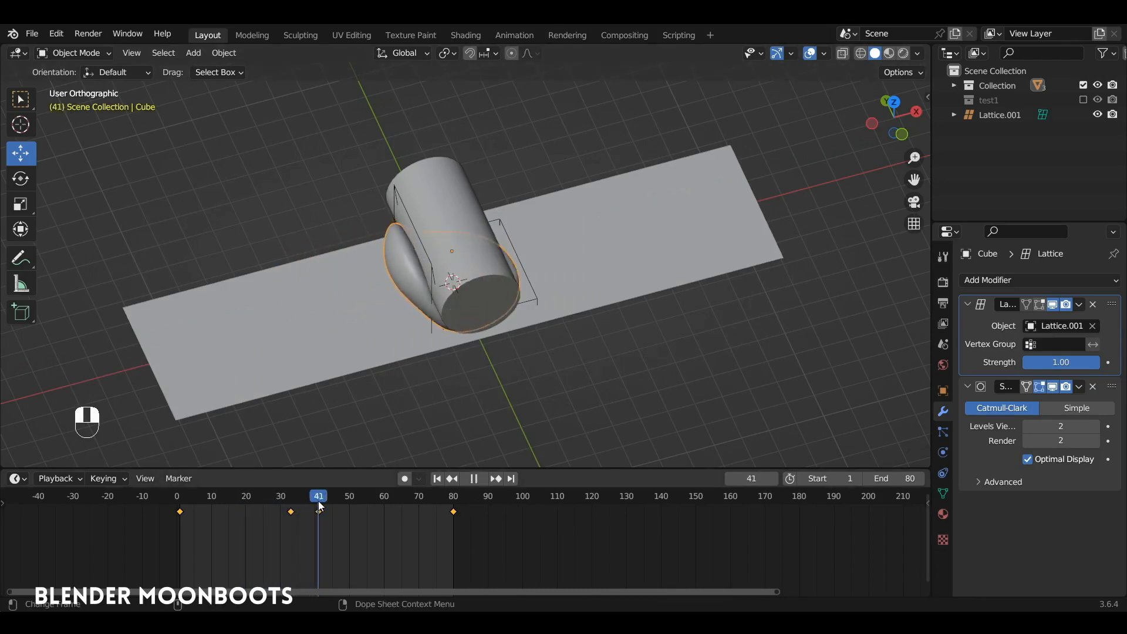
{"action": "left_click_drag", "start_coordinate": [320, 506], "coordinate": [262, 510]}
{"action": "key", "text": "space"}
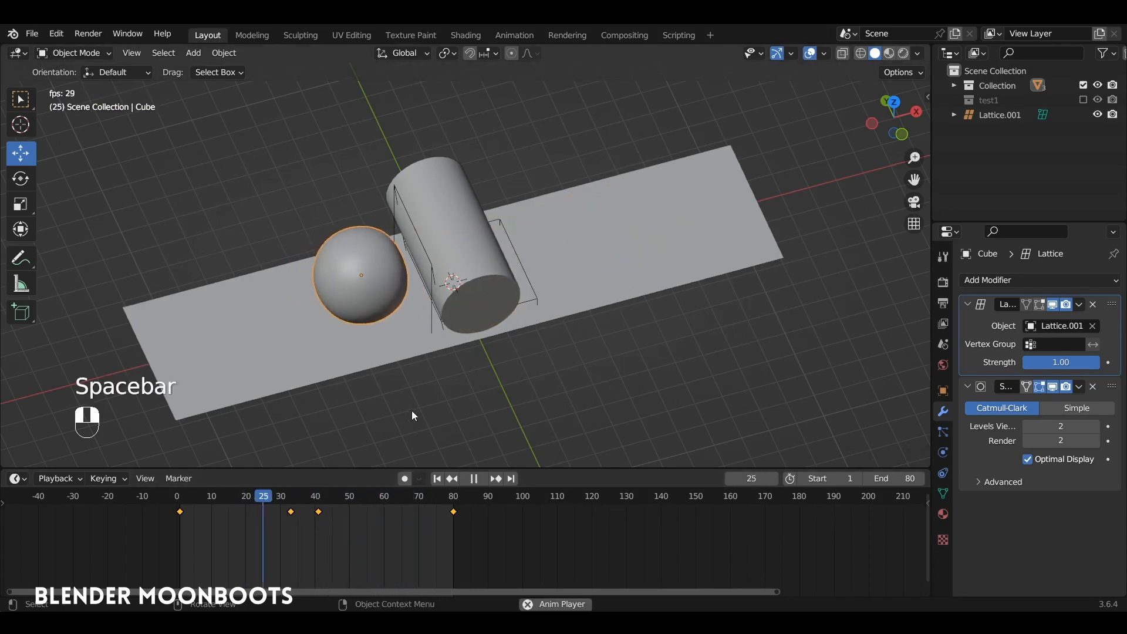
{"action": "middle_click_drag", "start_coordinate": [414, 415], "coordinate": [507, 369], "text": "alt"}
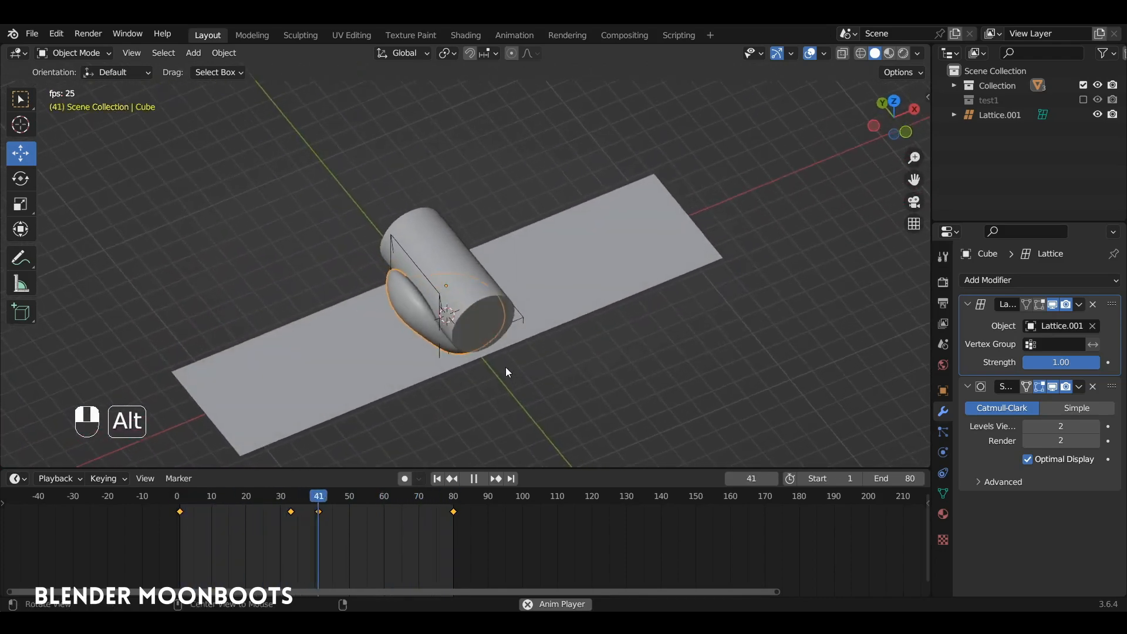
{"action": "left_click_drag", "start_coordinate": [505, 368], "coordinate": [520, 331], "text": "ctrl+alt"}
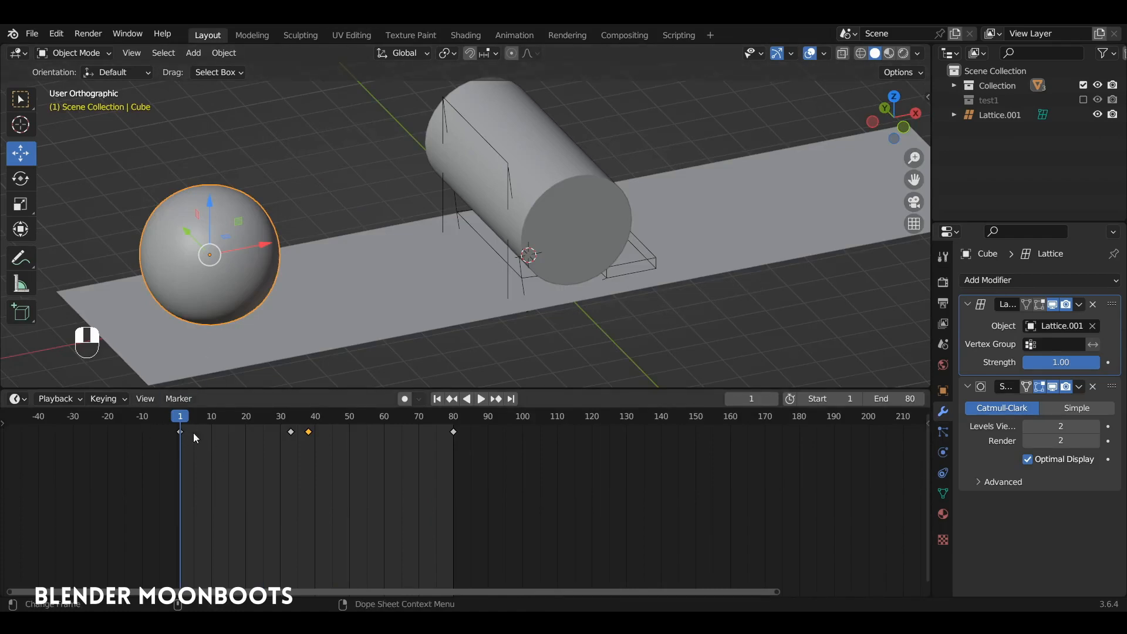
Step: Show the timeline's channel list, expand the Cube's Object Transforms, and select the second X Scale keyframe
{"action": "left_click", "coordinate": [3, 421]}
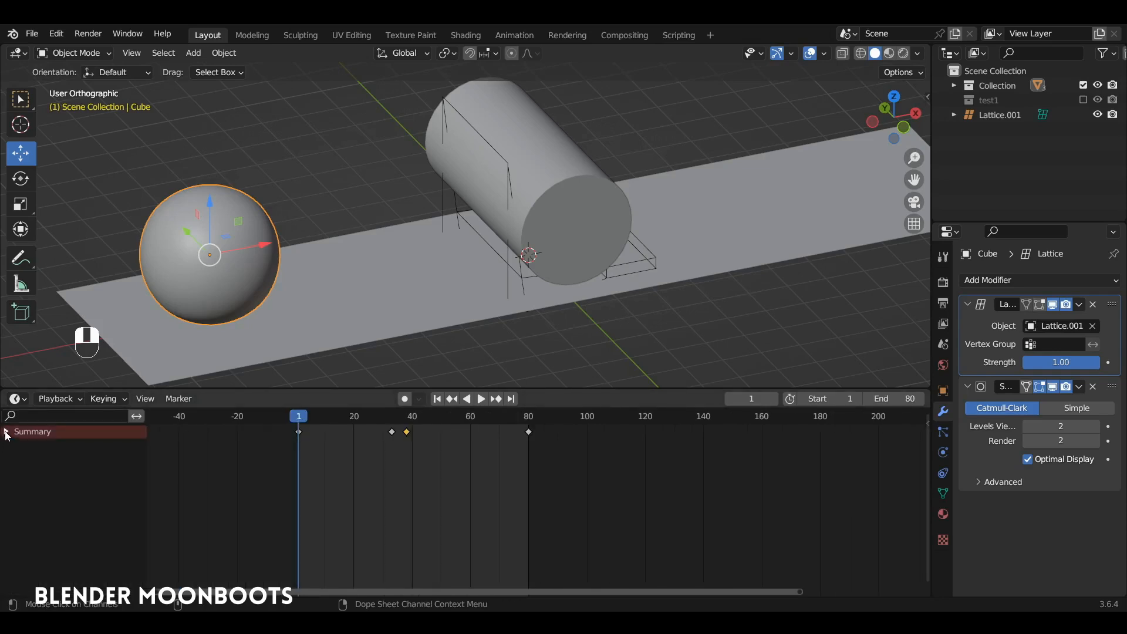
{"action": "left_click", "coordinate": [5, 432]}
{"action": "left_click", "coordinate": [7, 445]}
{"action": "left_click", "coordinate": [17, 471]}
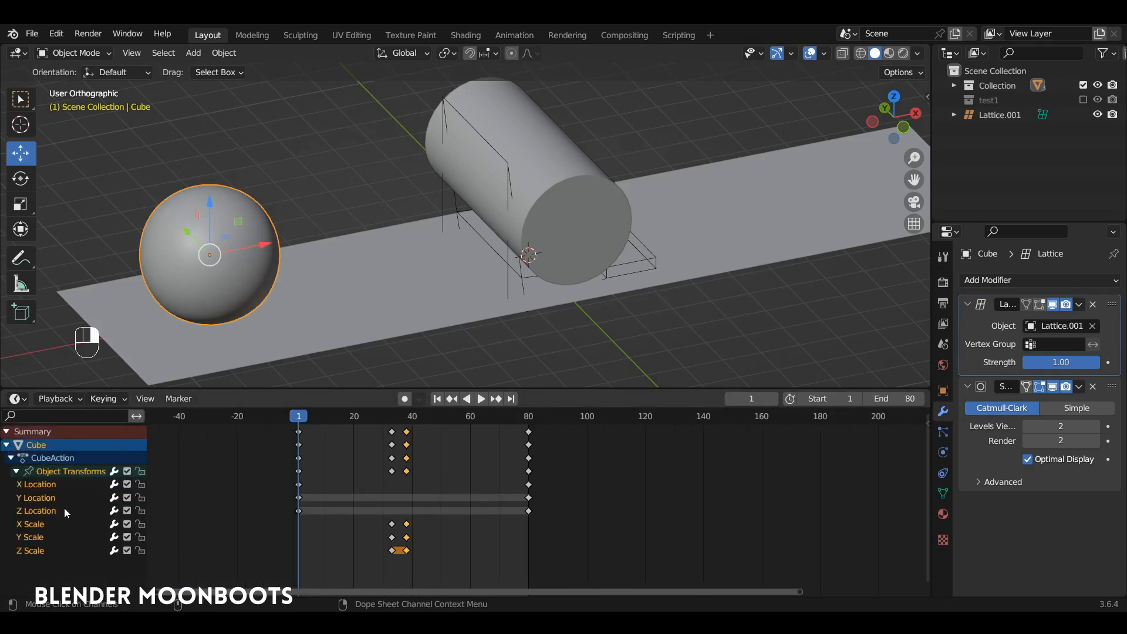
{"action": "left_click", "coordinate": [392, 523]}
{"action": "left_click", "coordinate": [407, 524]}
Step: Select the Cube's location channels and switch the timeline area to the Dope Sheet editor
{"action": "left_click", "coordinate": [42, 488]}
{"action": "left_click", "coordinate": [44, 502]}
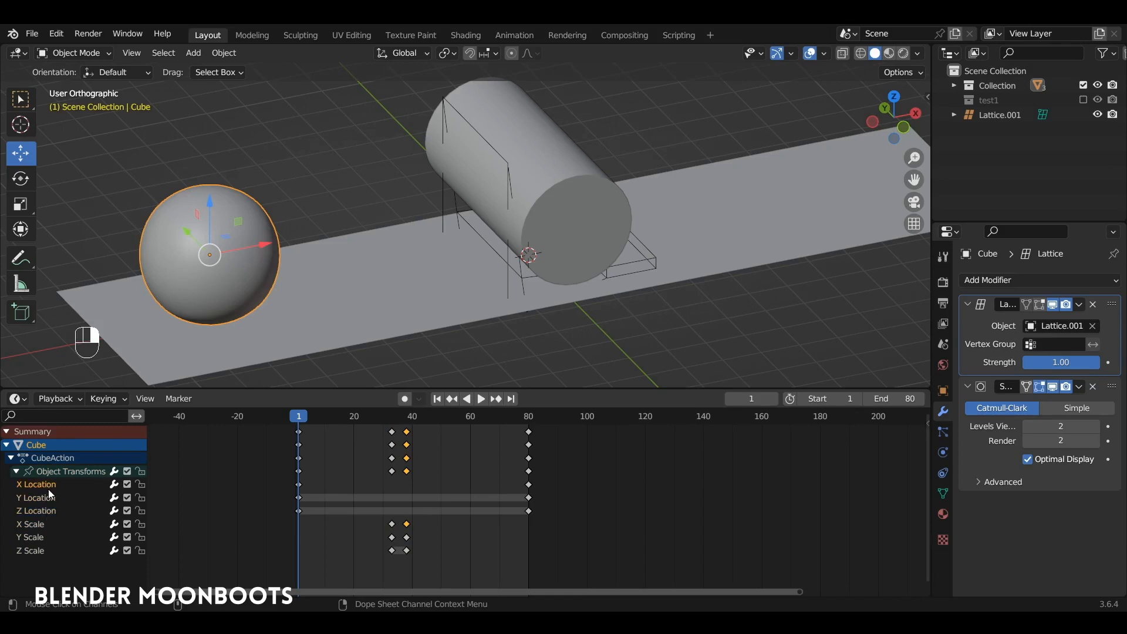
{"action": "left_click", "coordinate": [51, 511], "text": "shift"}
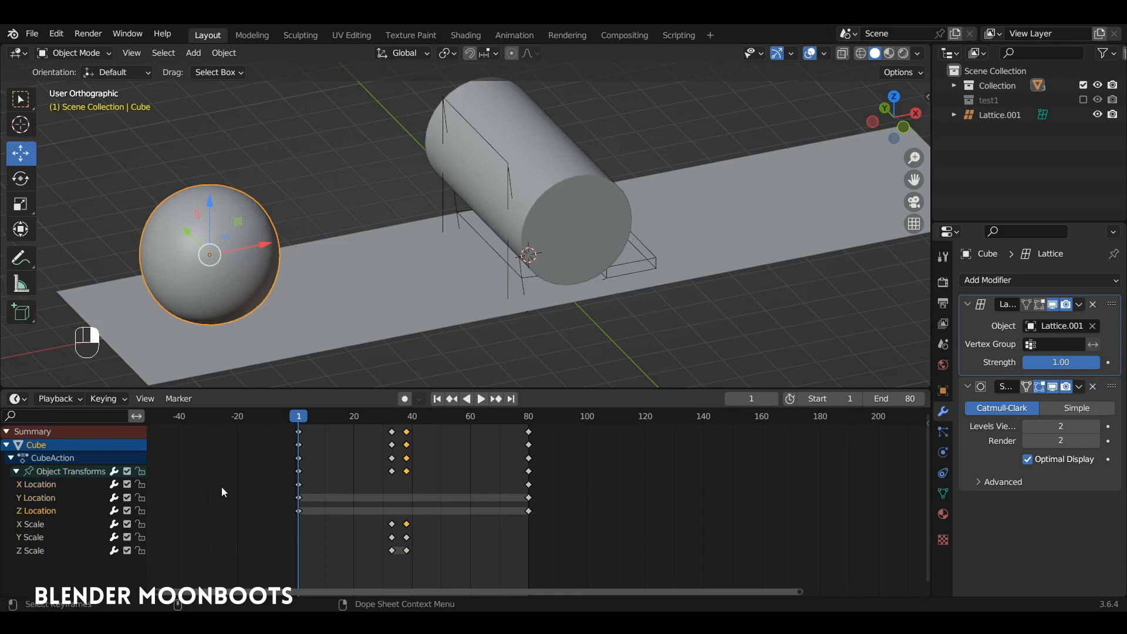
{"action": "left_click", "coordinate": [17, 399]}
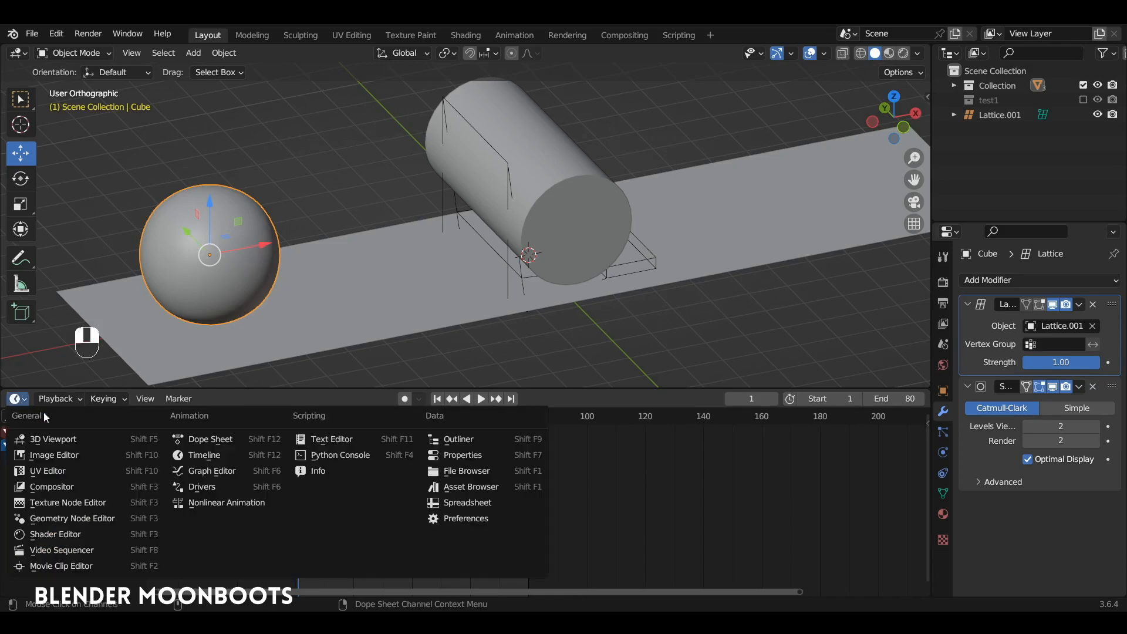
{"action": "left_click", "coordinate": [205, 439]}
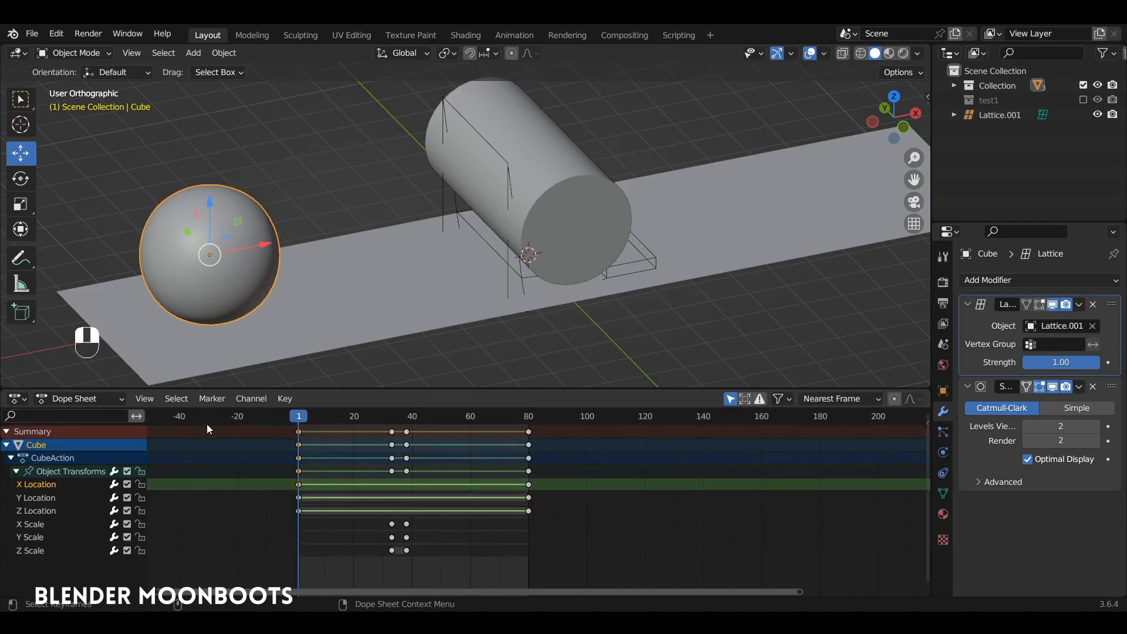